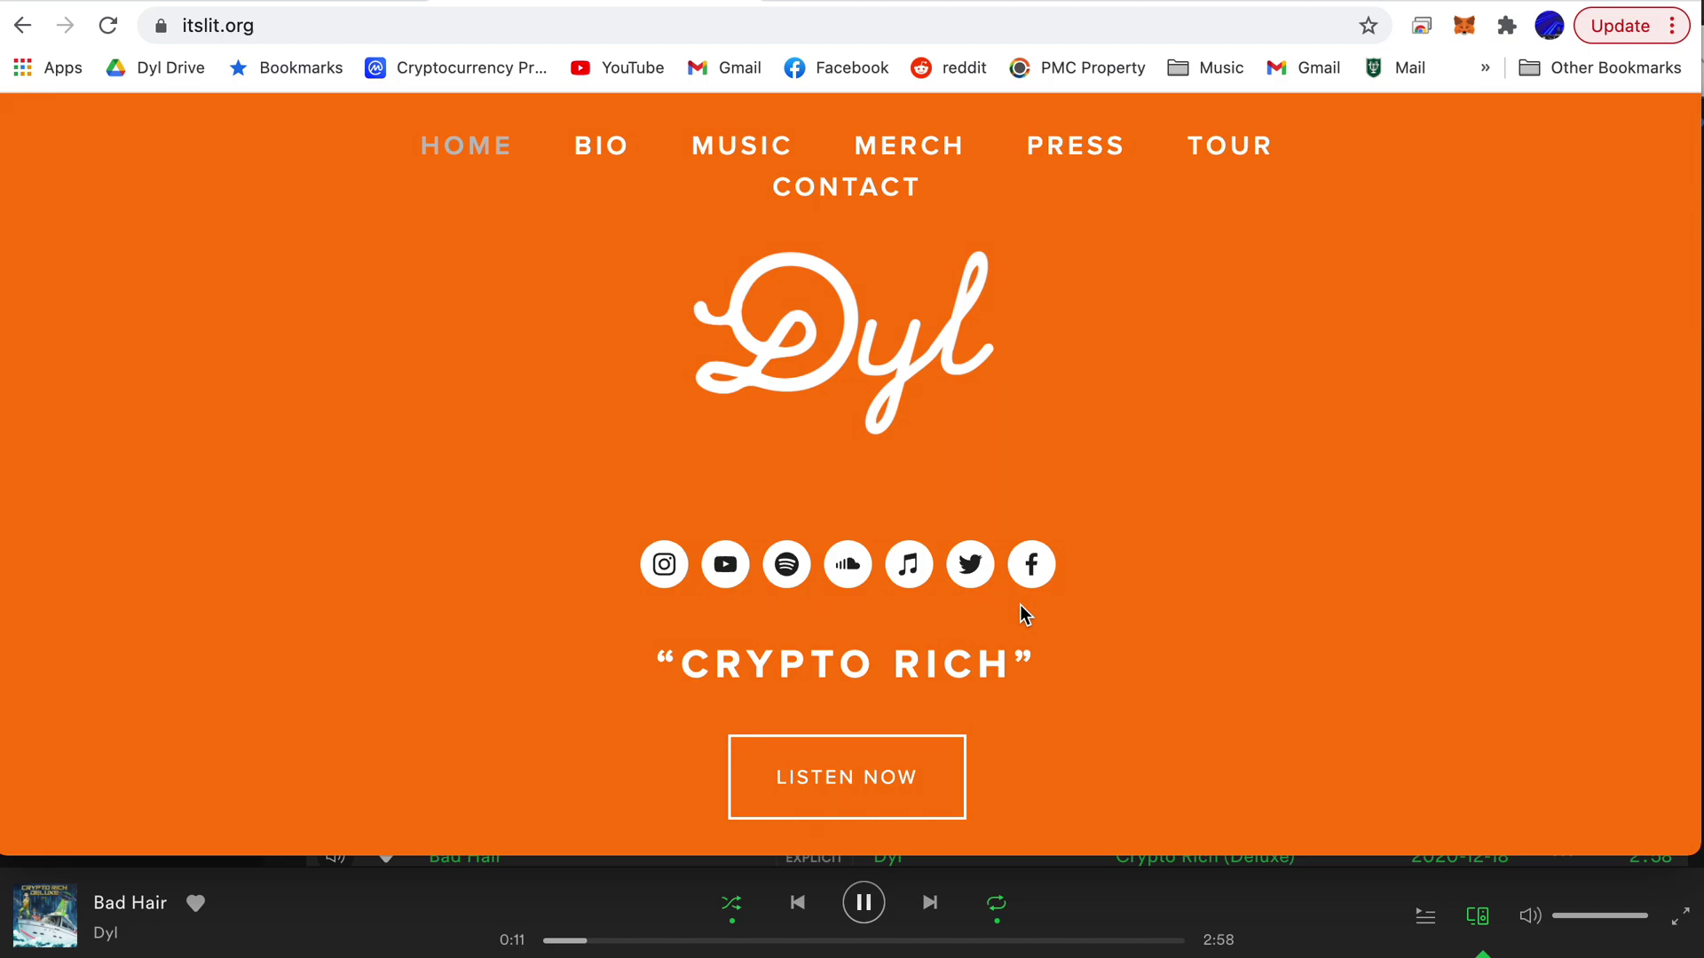
# - Search Google for 'metamask' and open the official MetaMask site at metamask.io
pyautogui.click(369, 27)
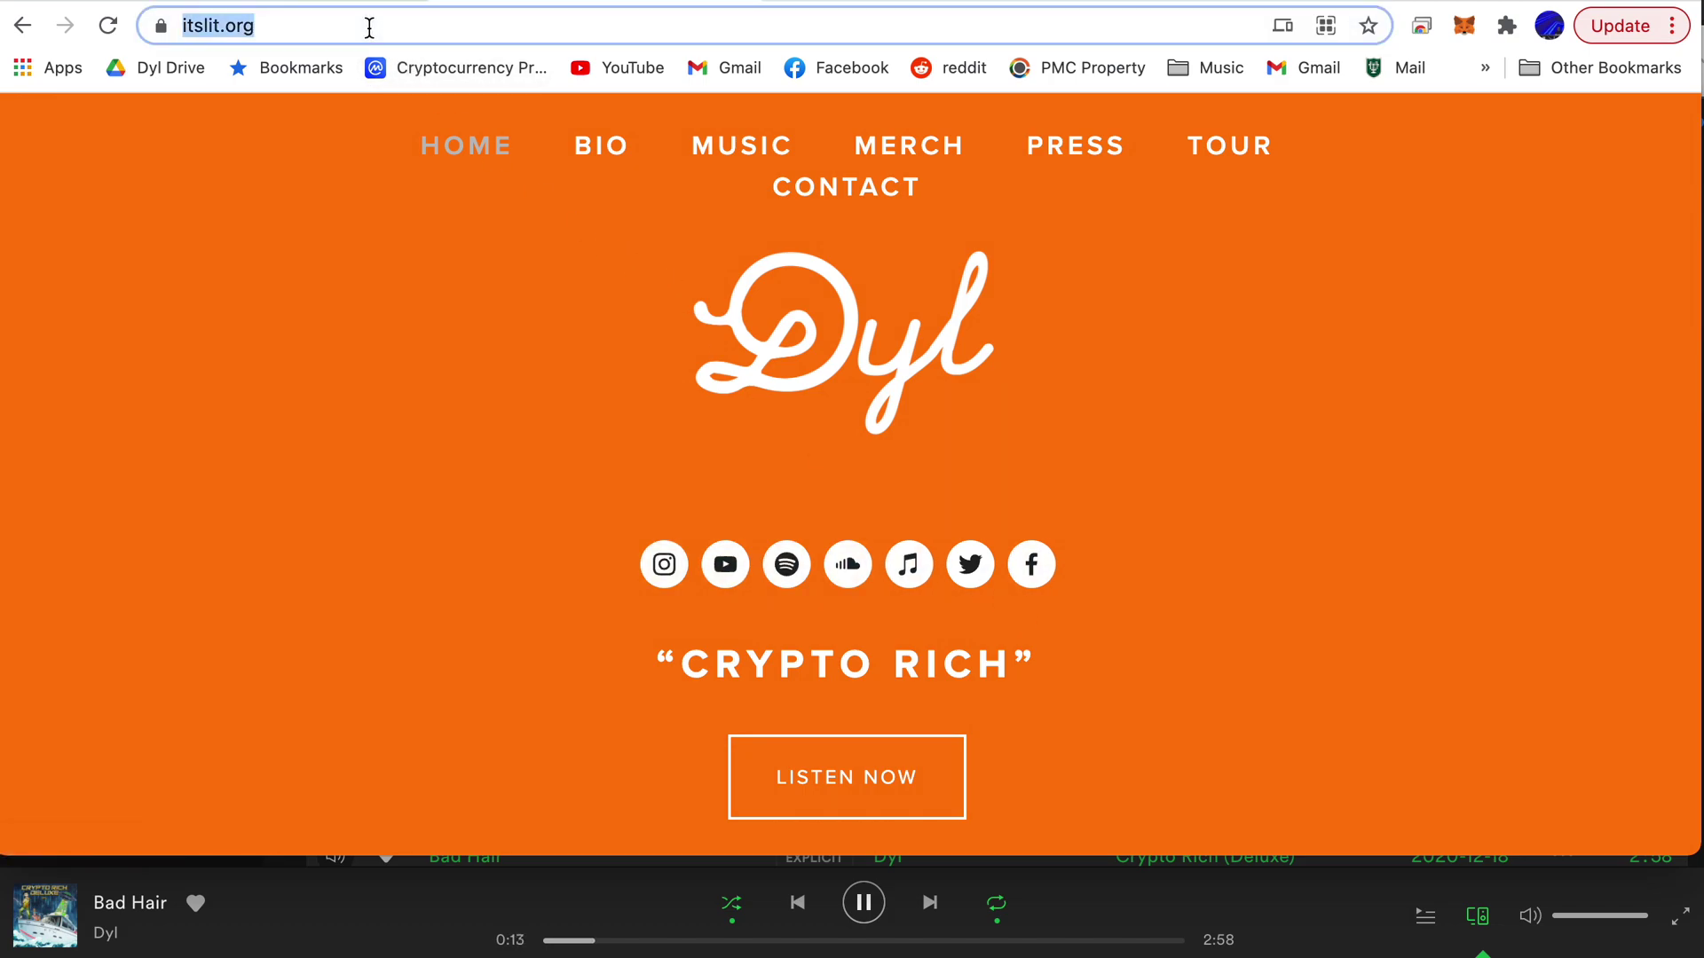
pyautogui.write('metama')
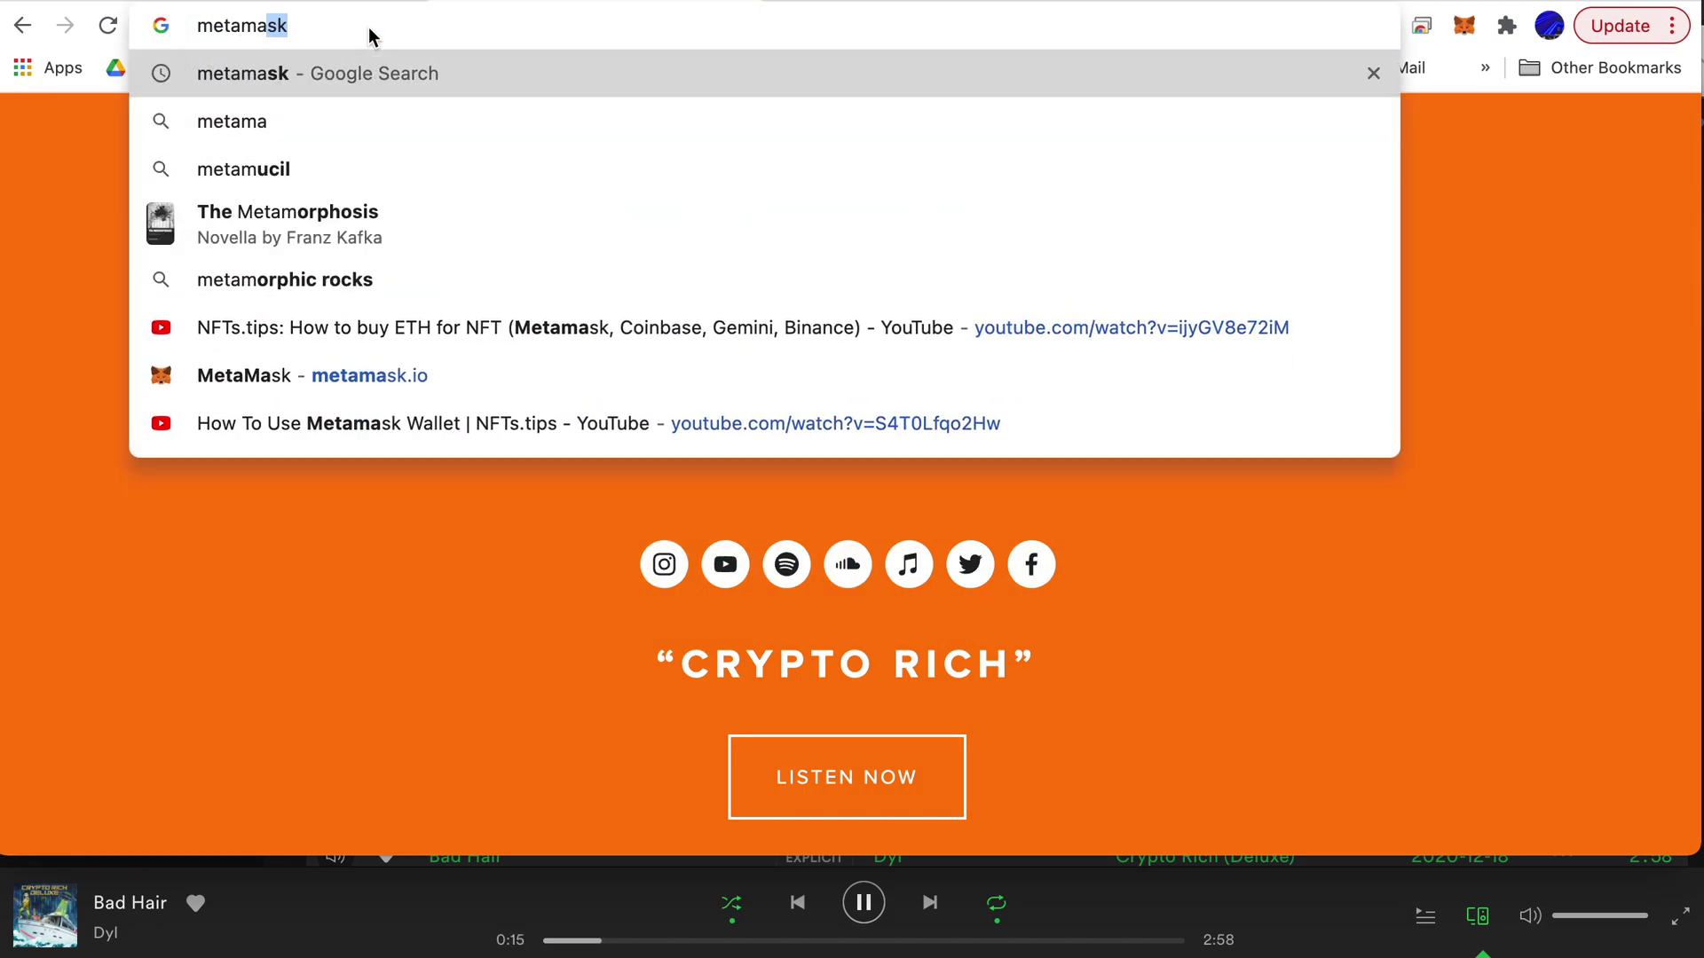
pyautogui.press('Return')
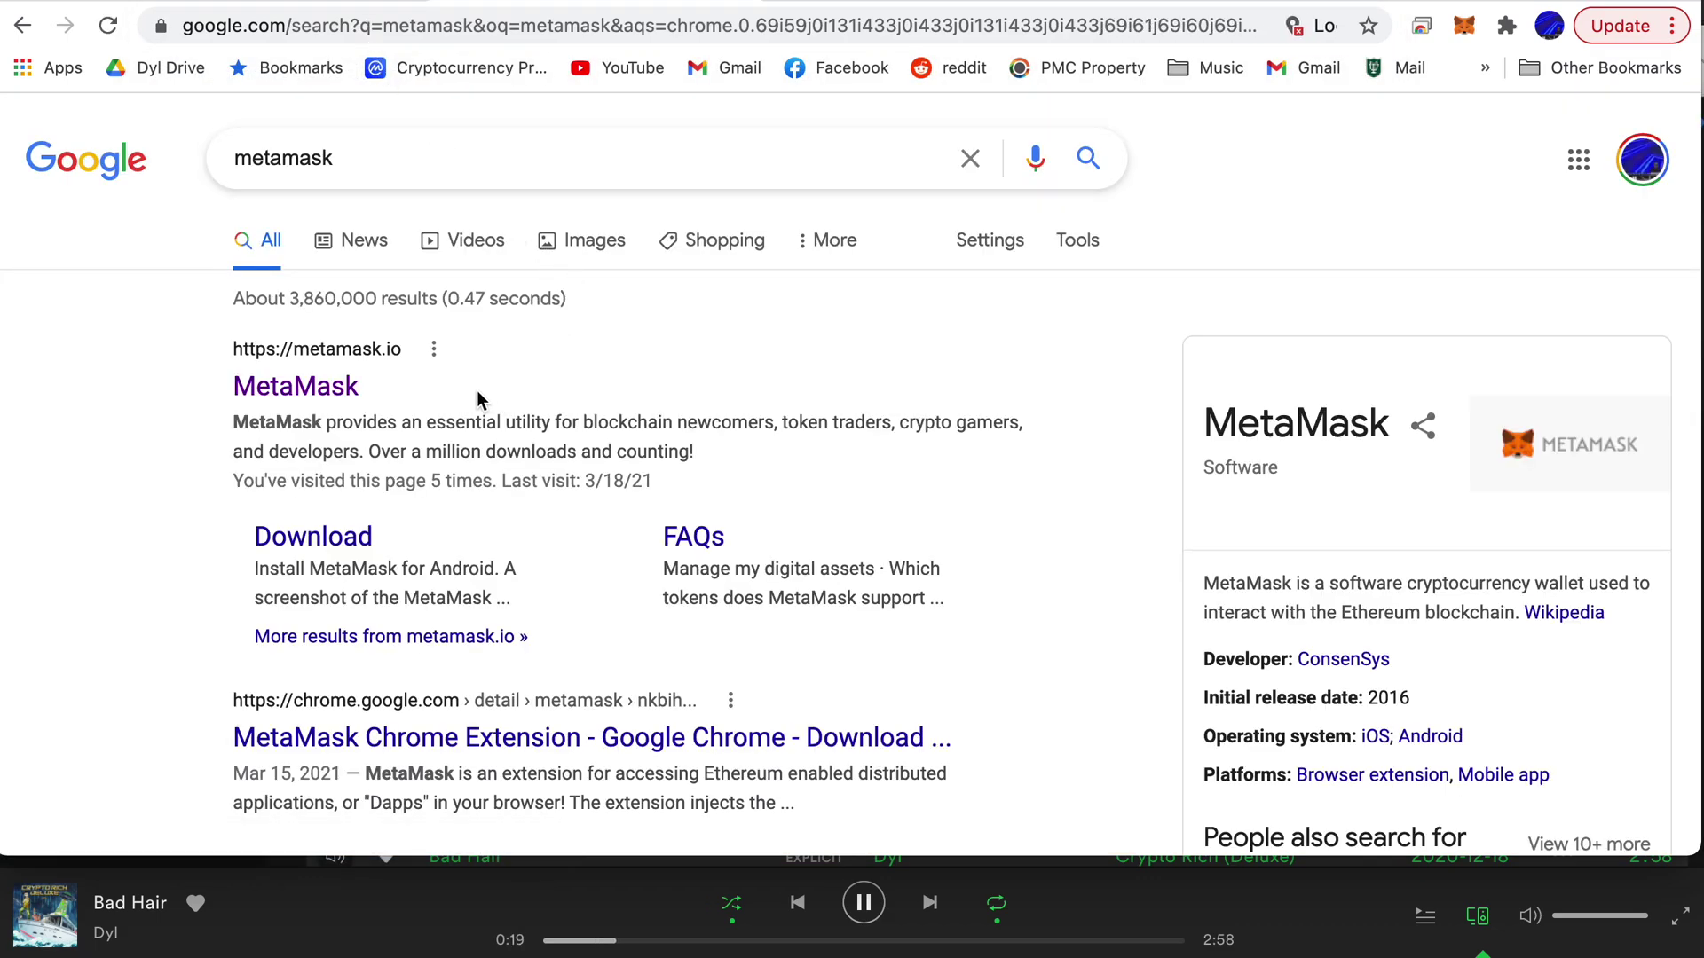
pyautogui.click(316, 390)
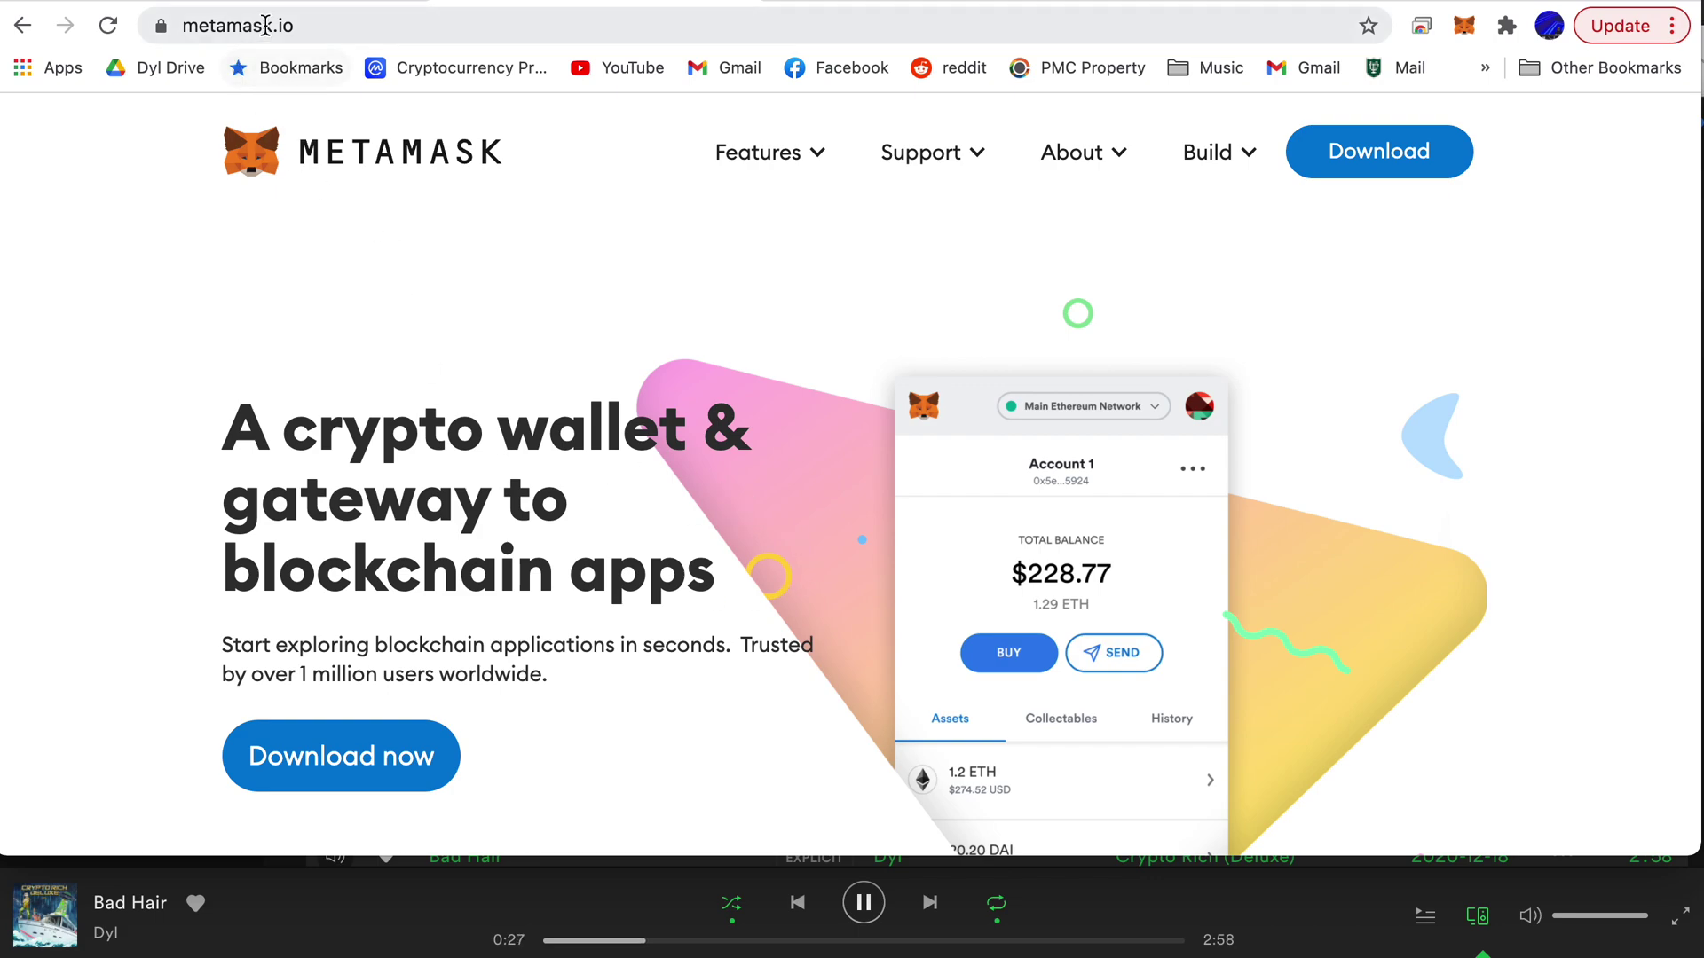
# - Go to MetaMask's download page and review the Chrome install offer and supported browsers
pyautogui.click(323, 26)
pyautogui.click(362, 28)
pyautogui.moveTo(393, 25); pyautogui.dragTo(120, 26)
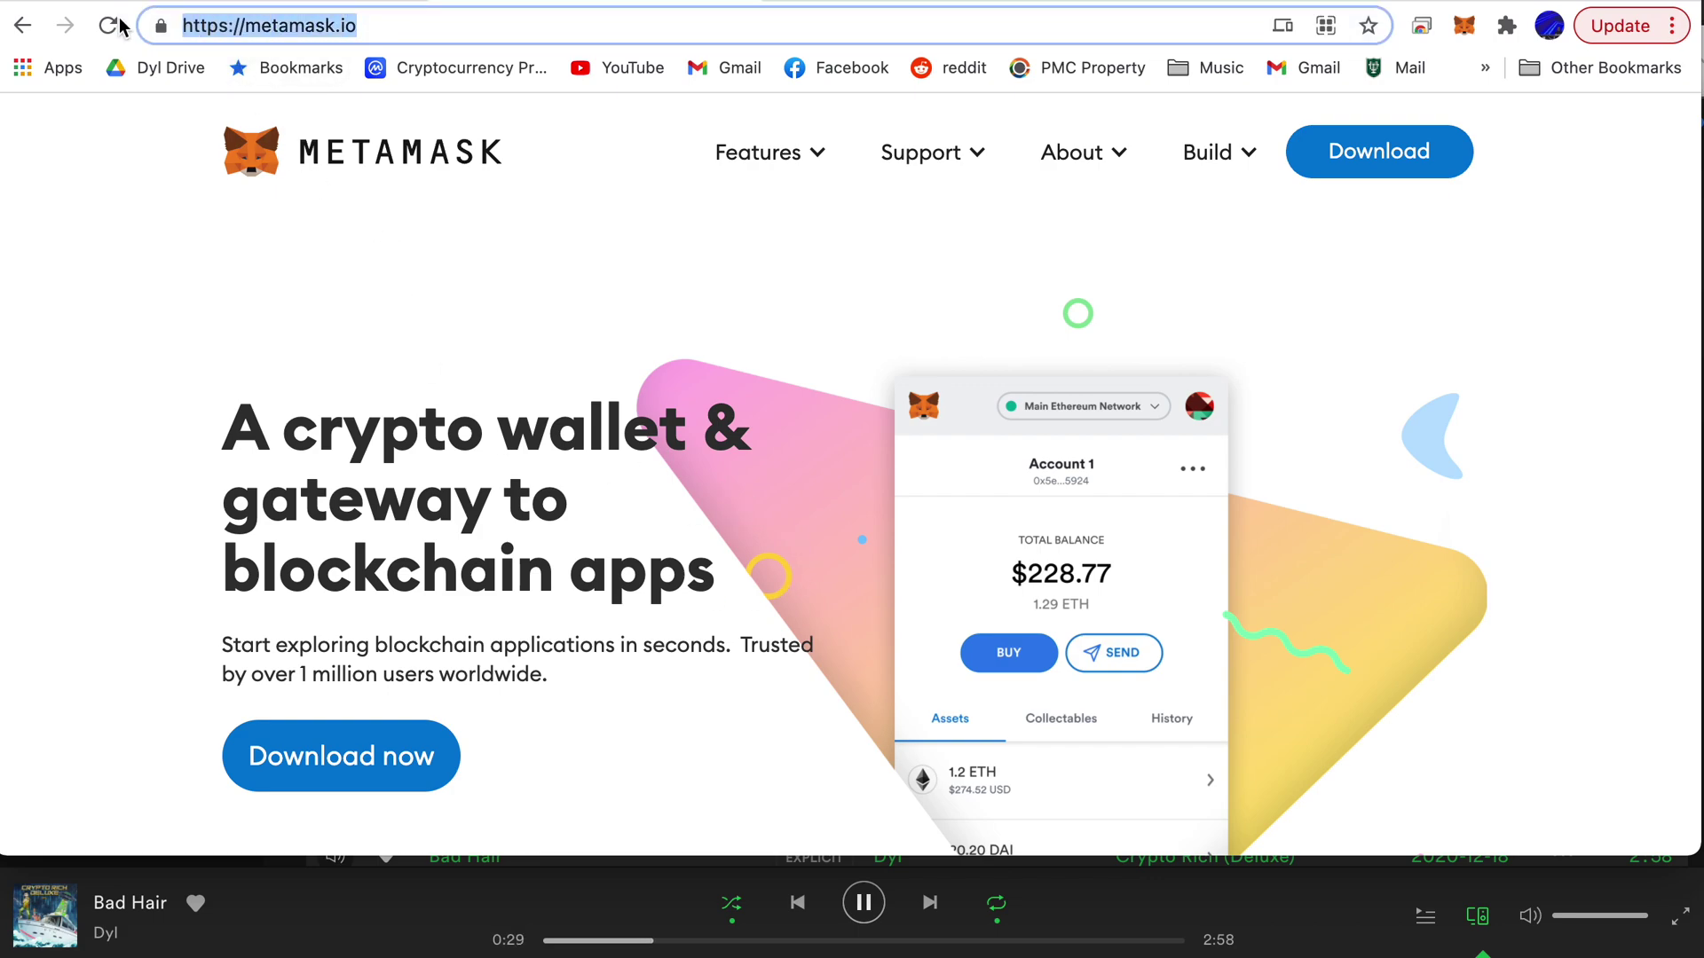
pyautogui.click(777, 224)
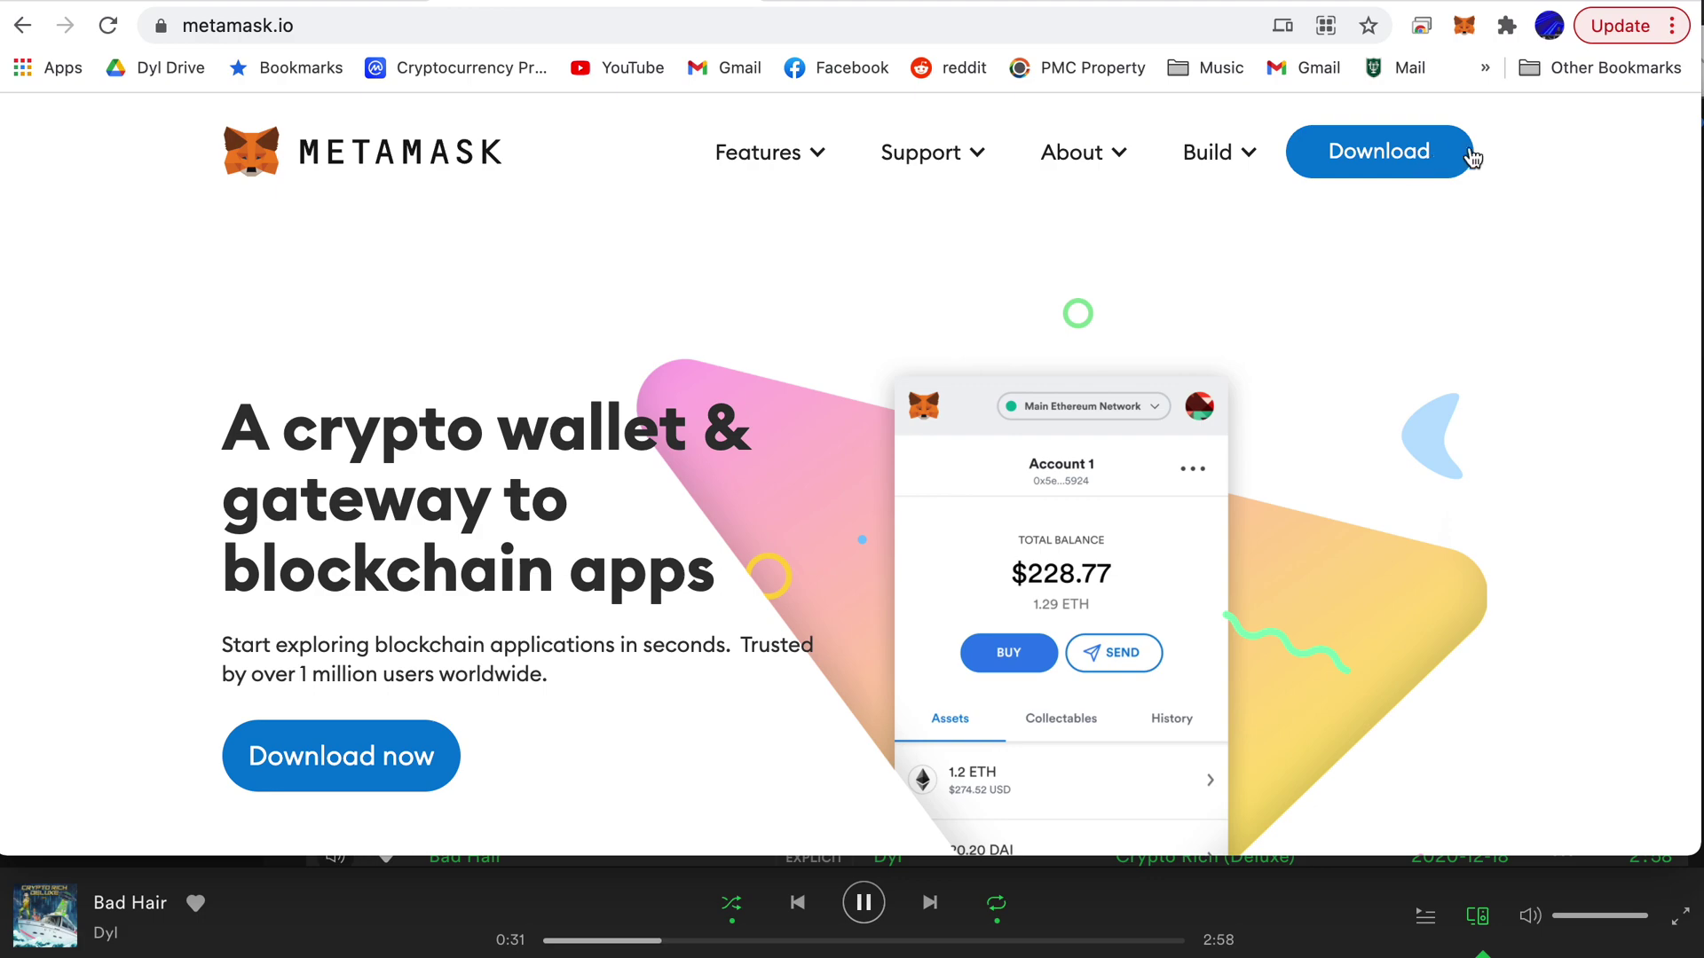
pyautogui.click(1446, 165)
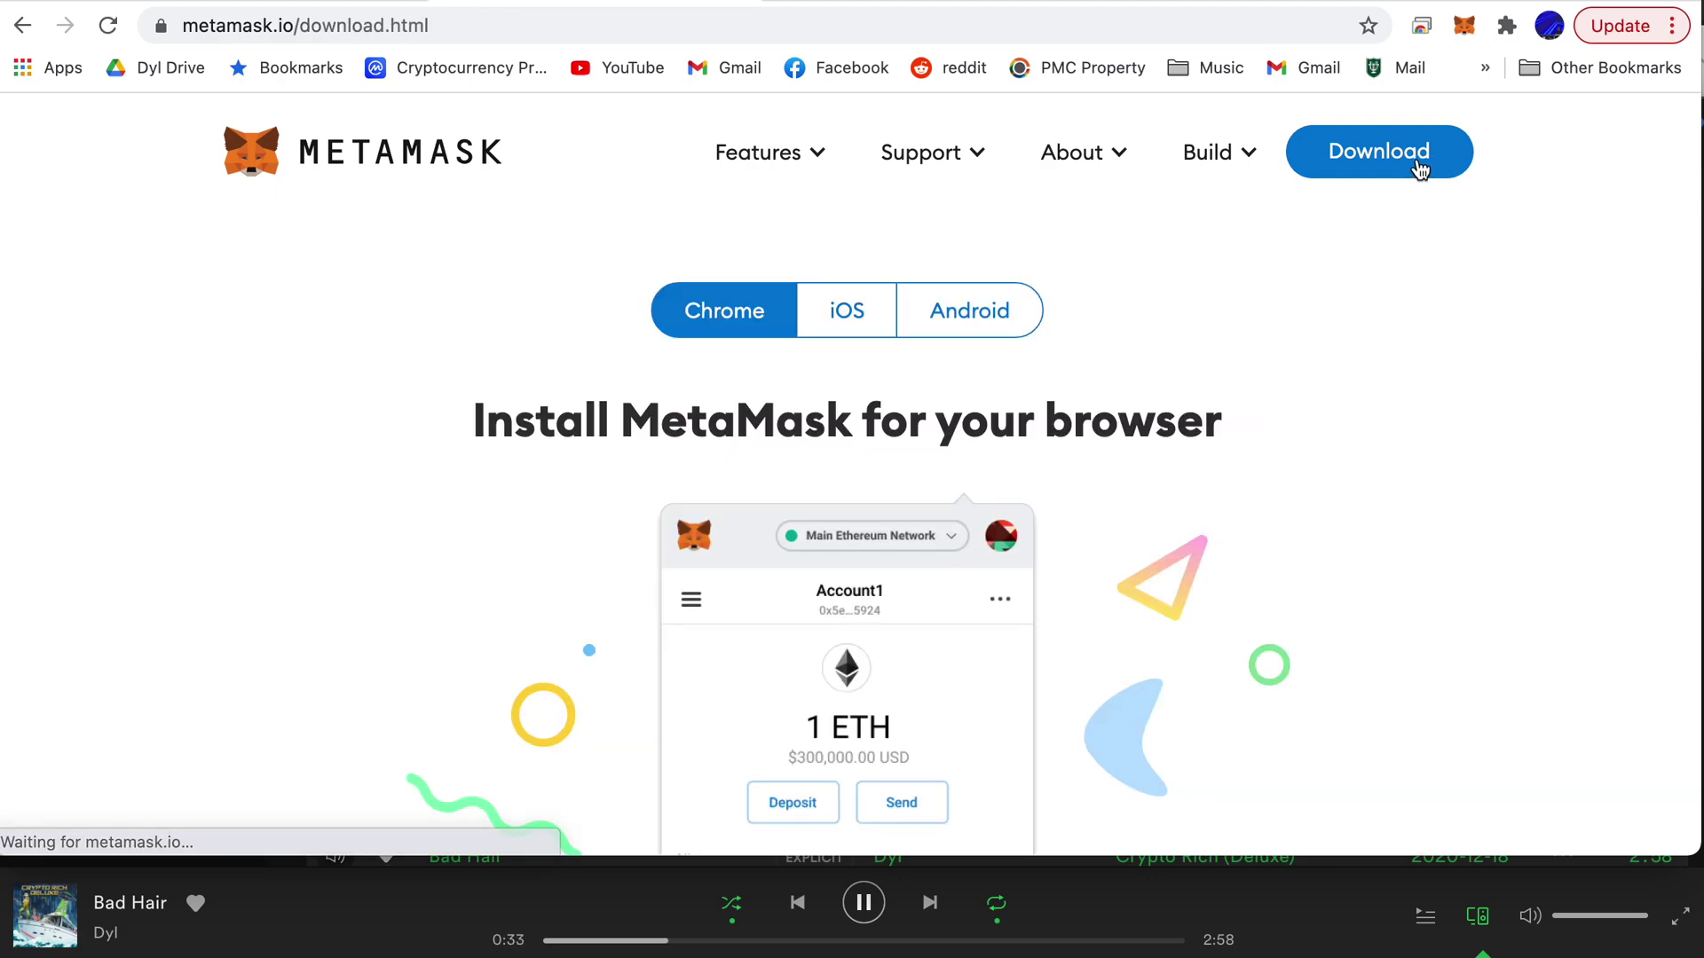
pyautogui.moveTo(942, 287)
pyautogui.scroll(-2, 941, 287)
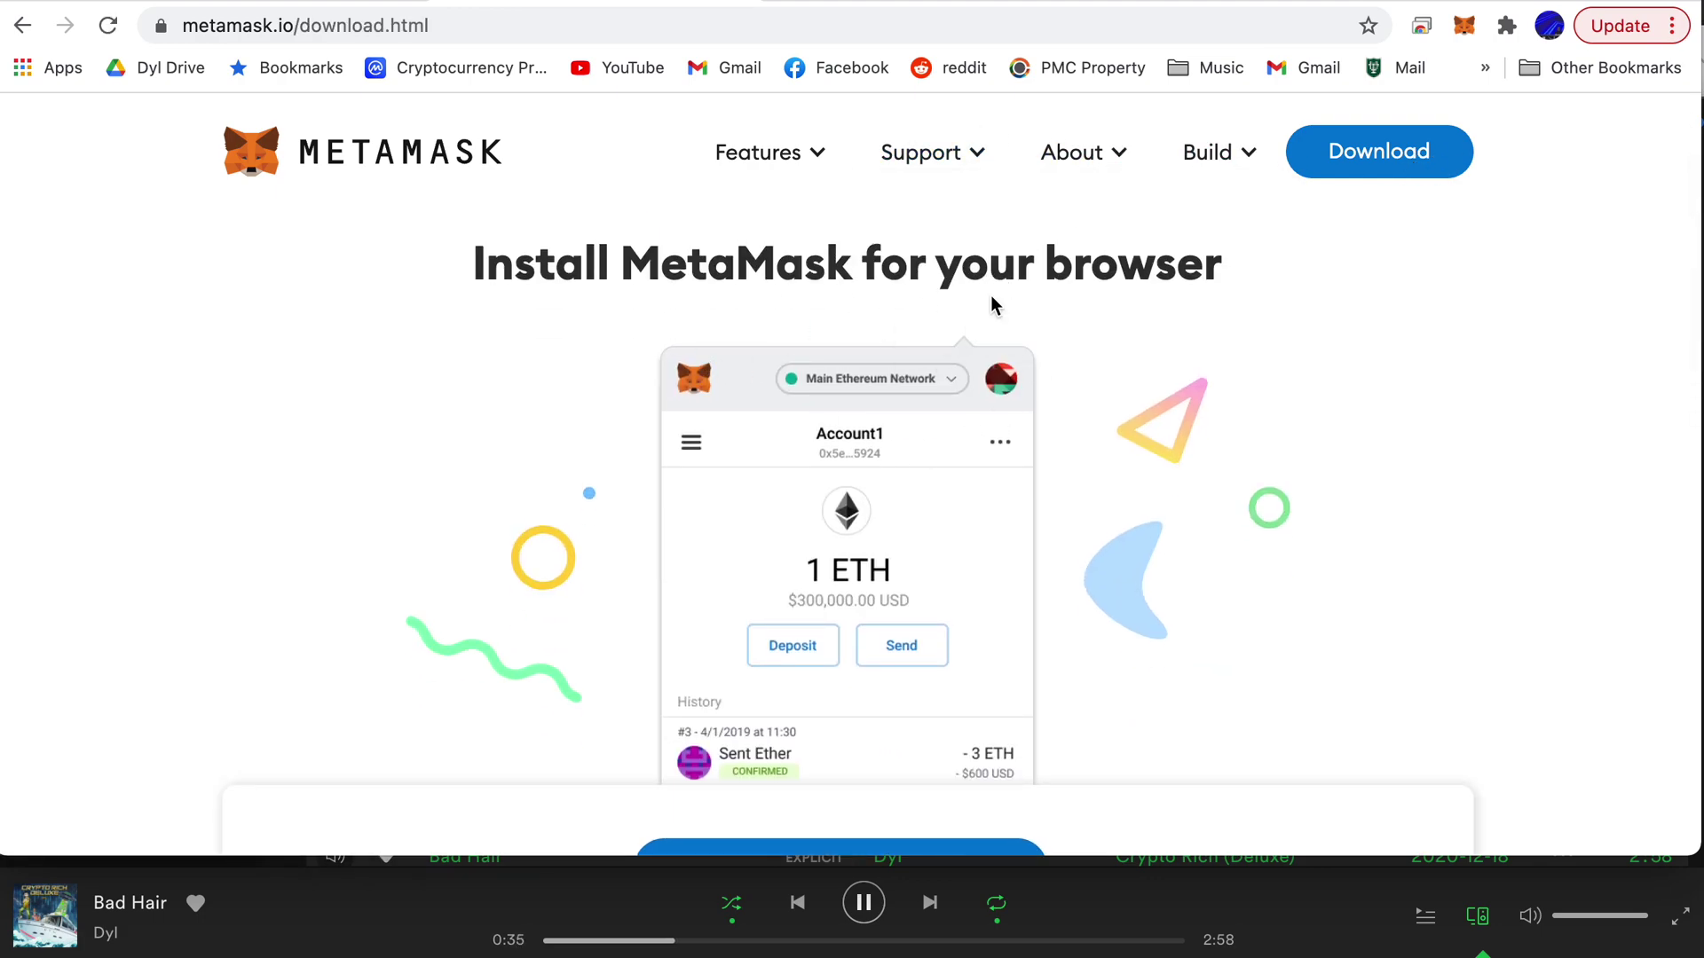
pyautogui.scroll(-5, 692, 247)
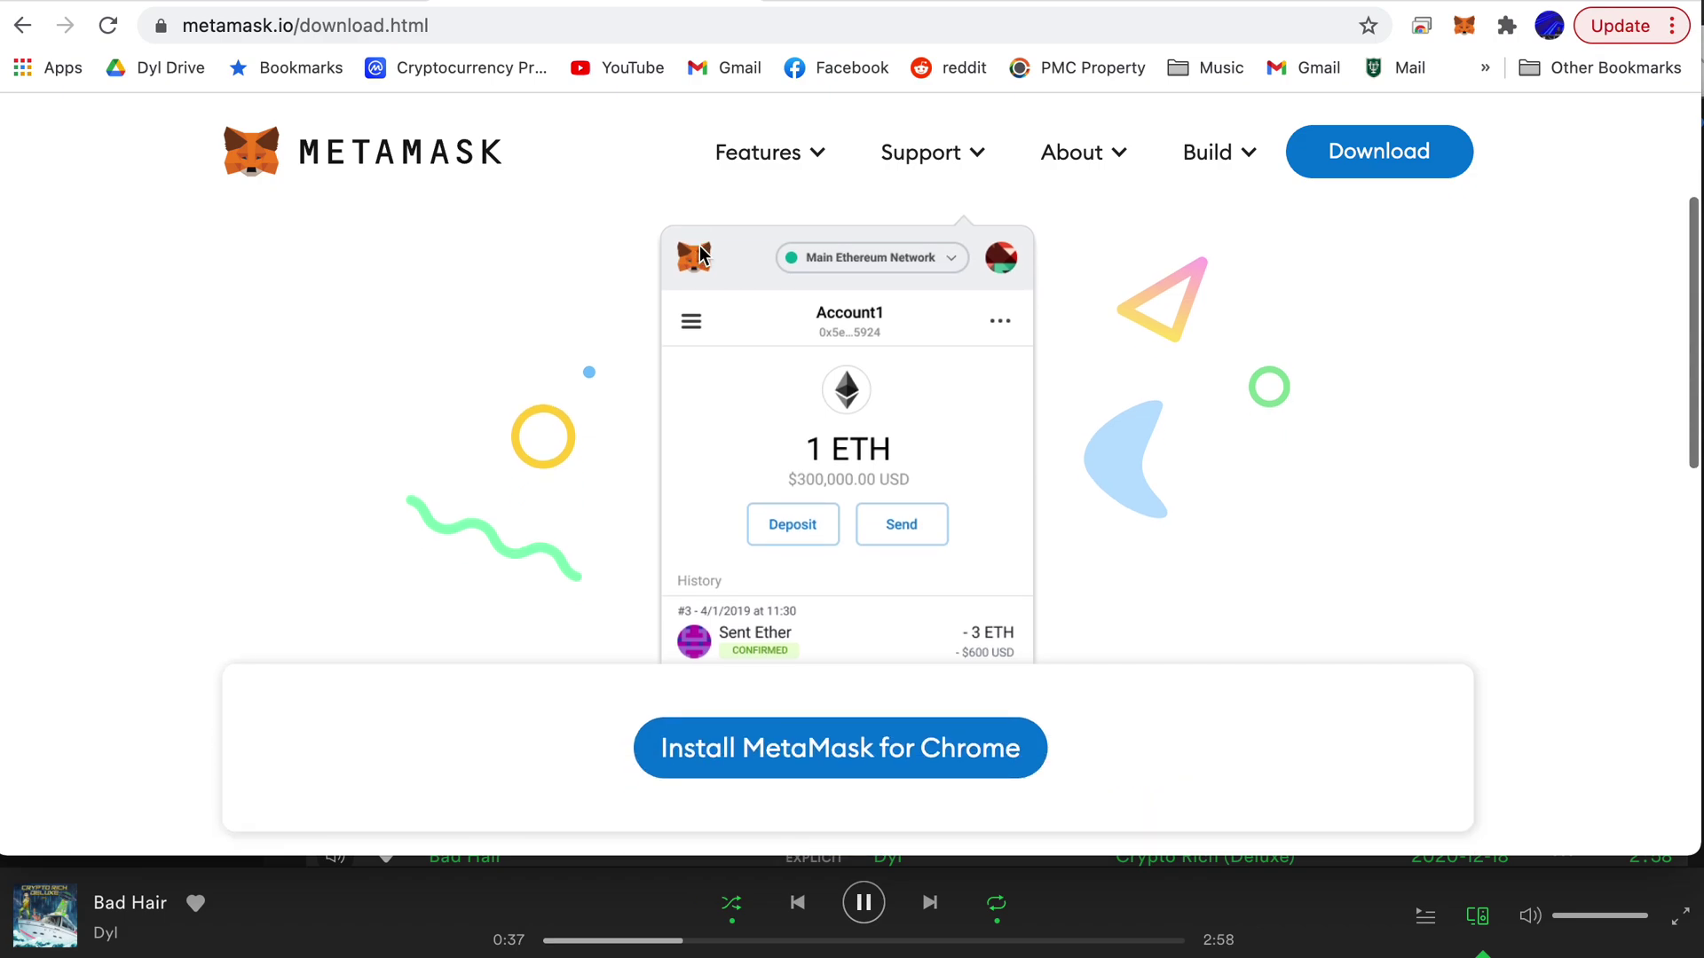
pyautogui.scroll(-3, 700, 255)
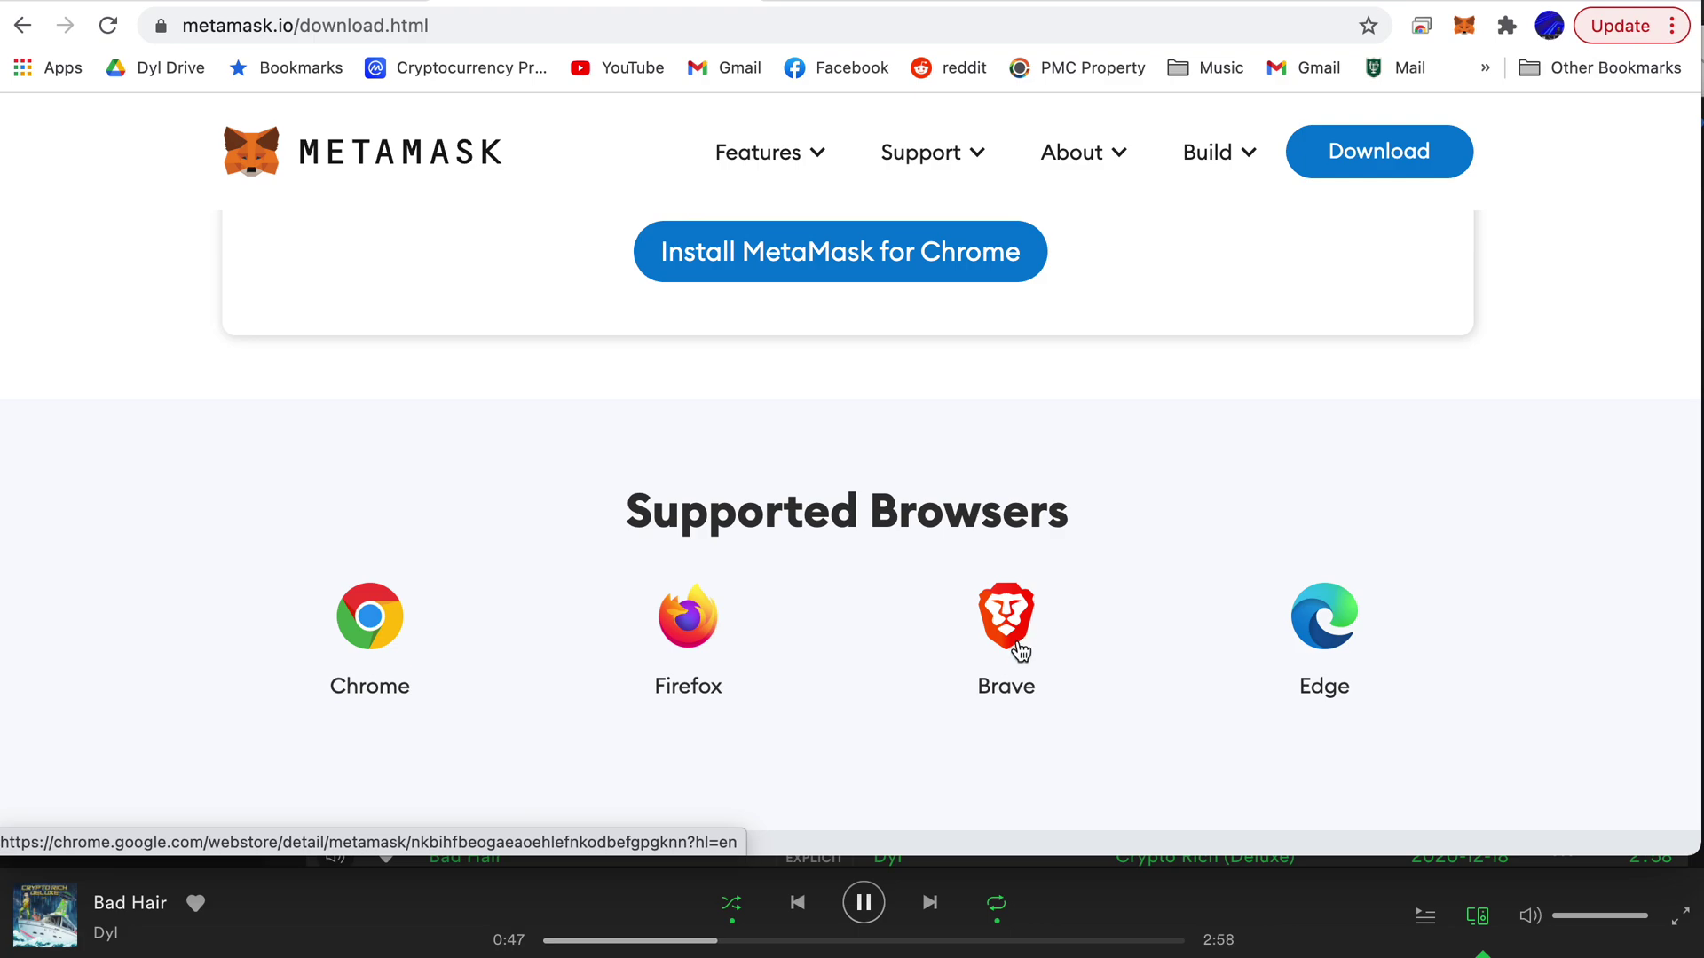
pyautogui.scroll(1, 645, 177)
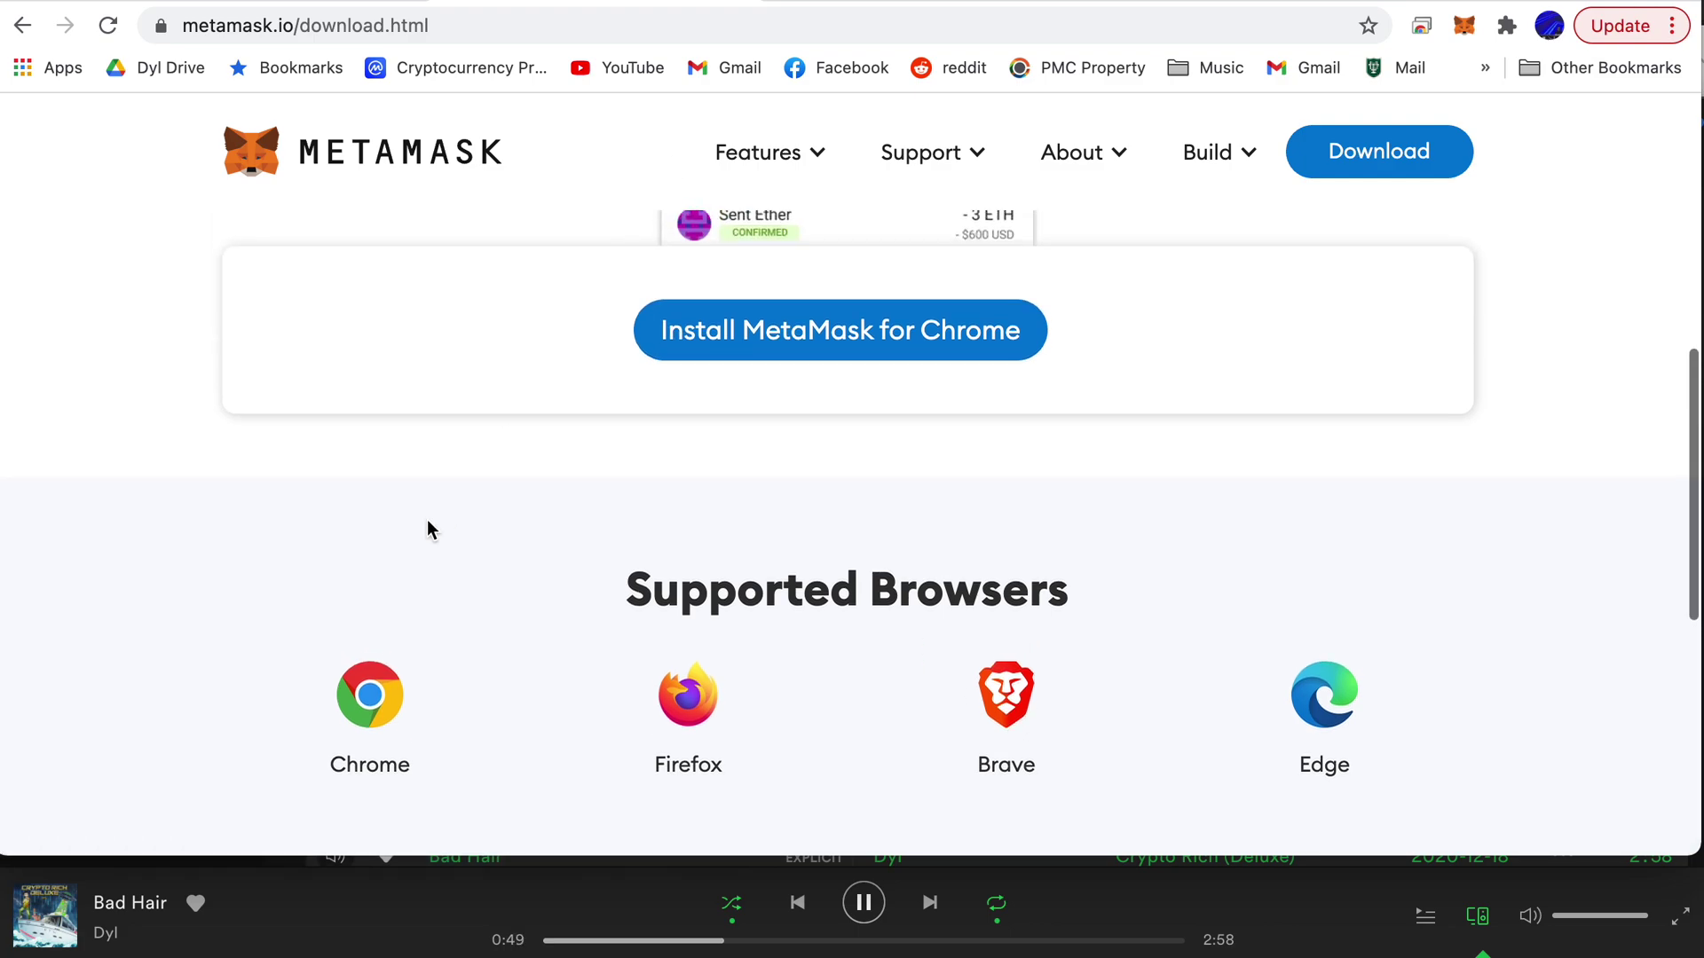
# - Show the MetaMask wallet popup with its 0.8733 ETH balance and the account options menu
pyautogui.moveTo(1105, 147)
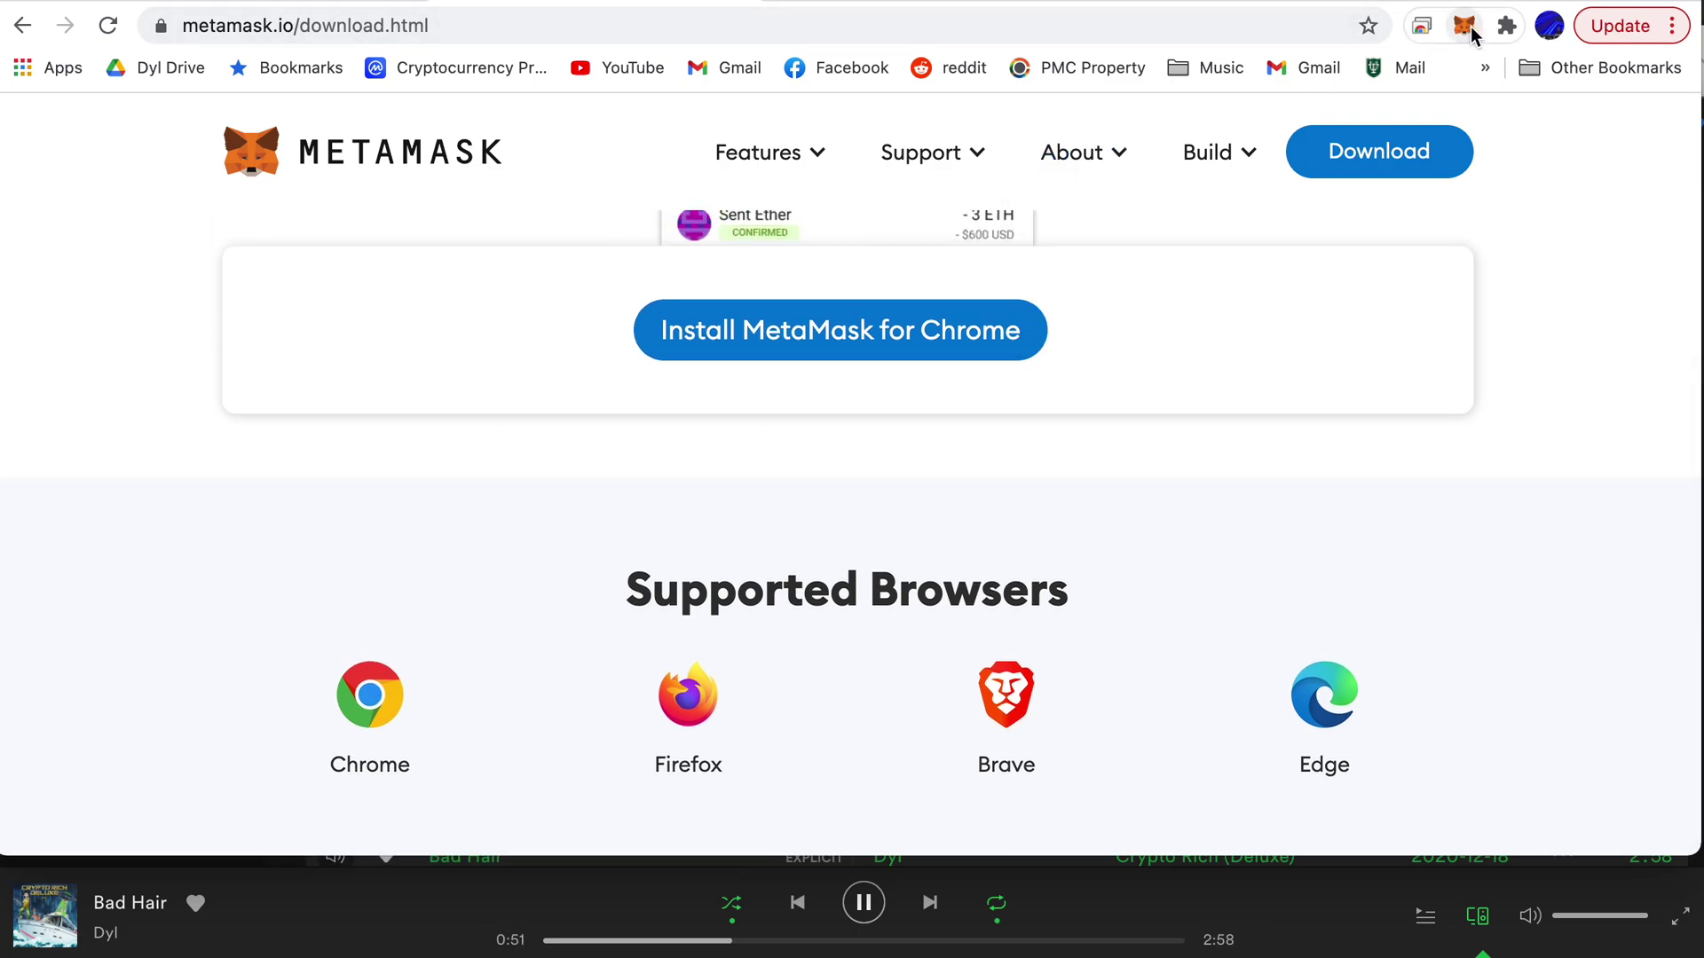
pyautogui.click(1466, 29)
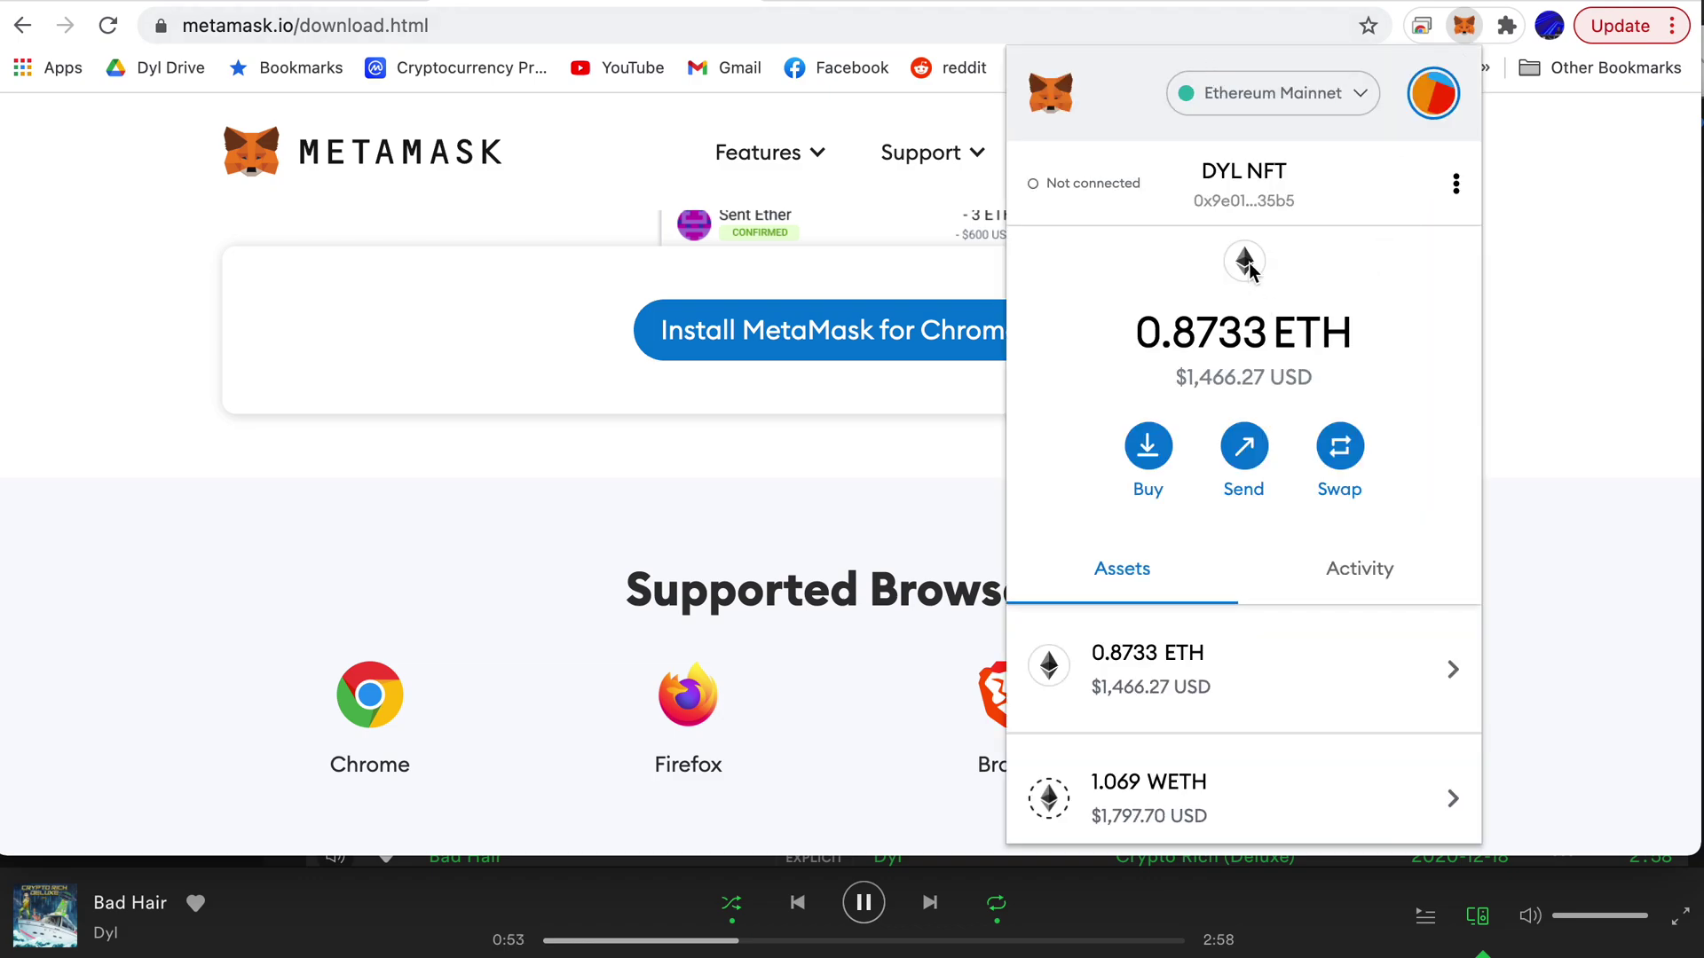
pyautogui.click(1482, 29)
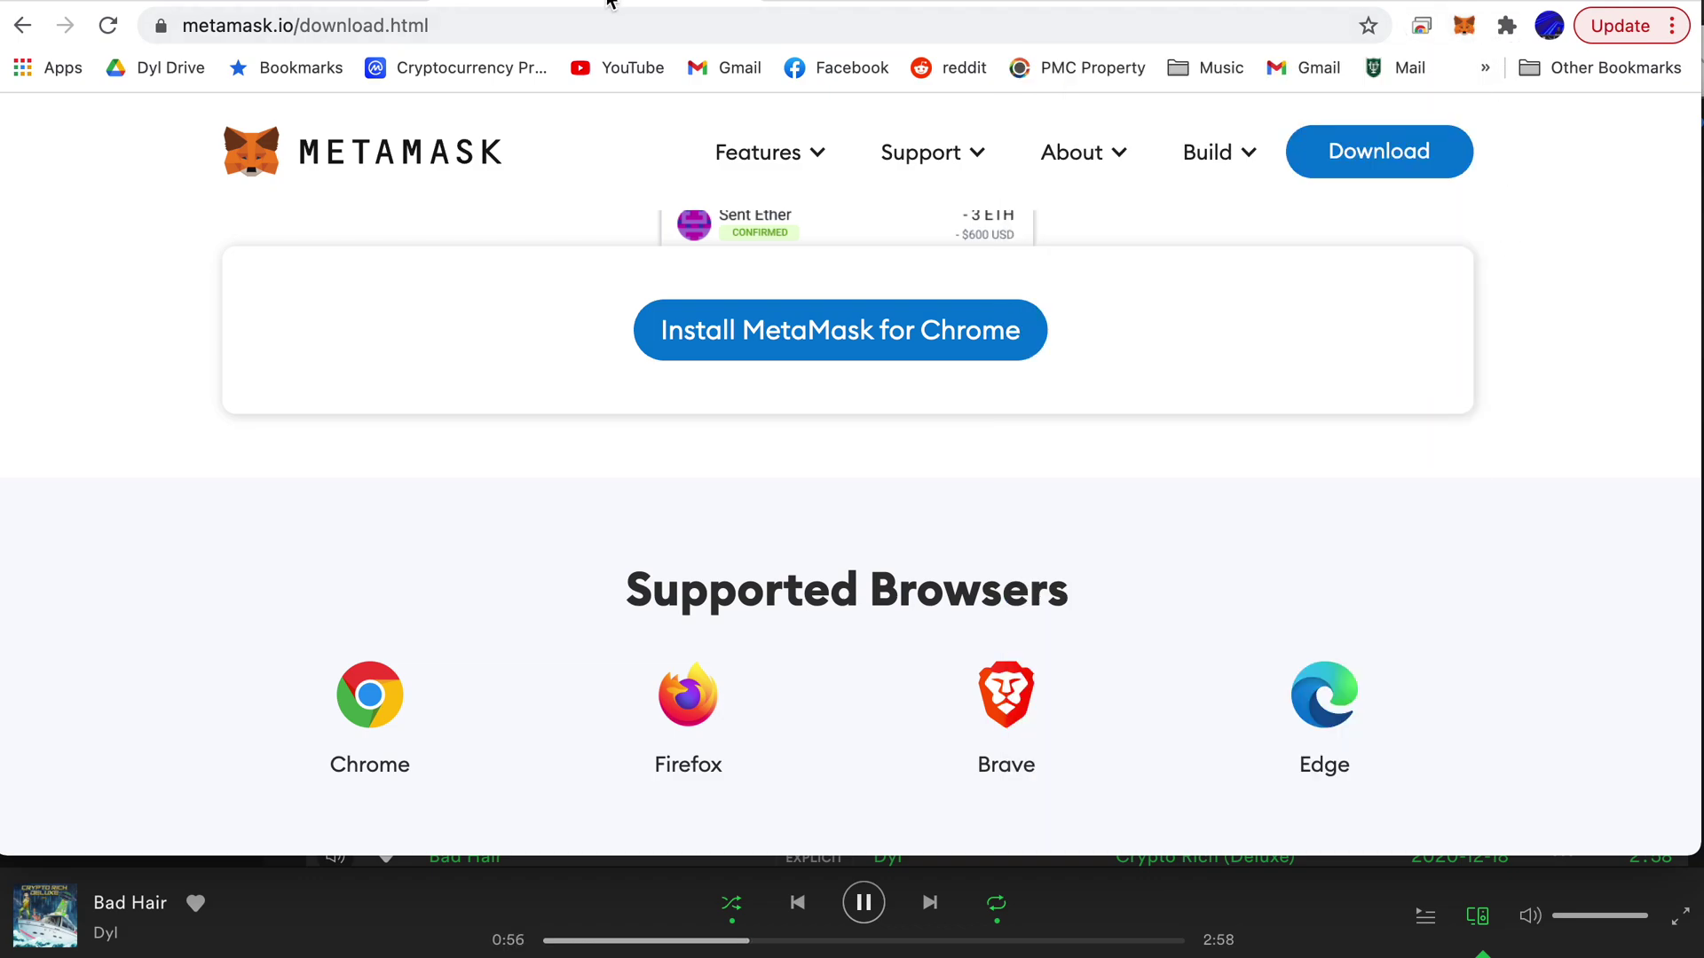
pyautogui.click(1466, 28)
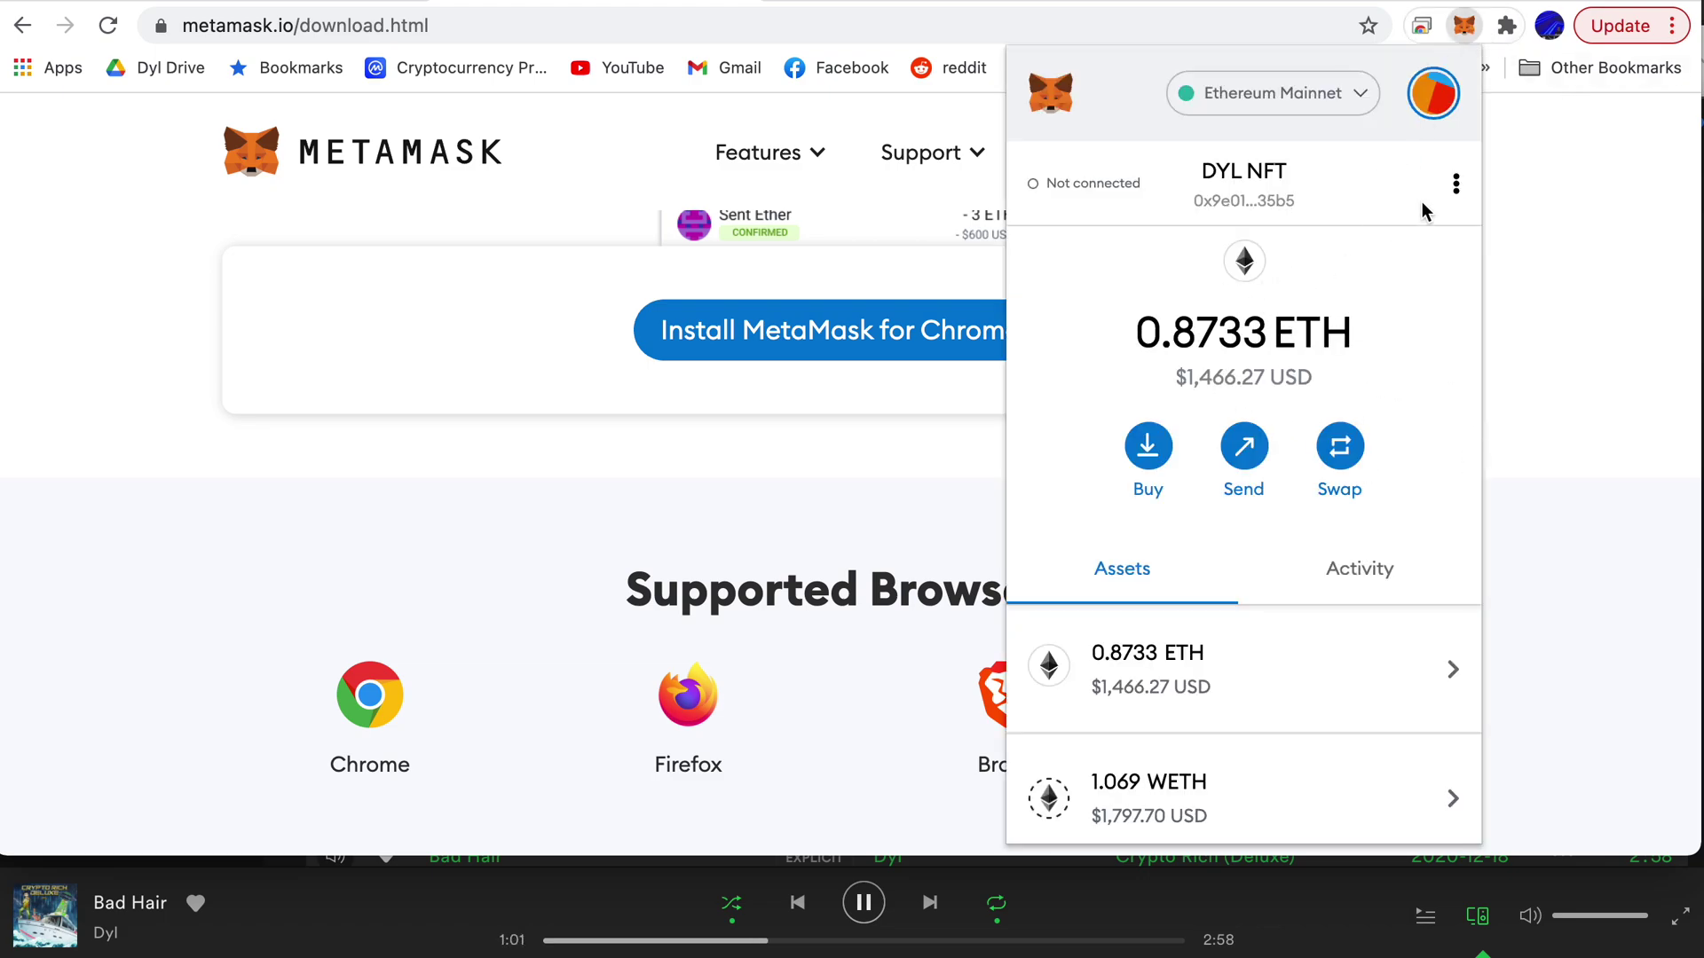
pyautogui.click(1456, 186)
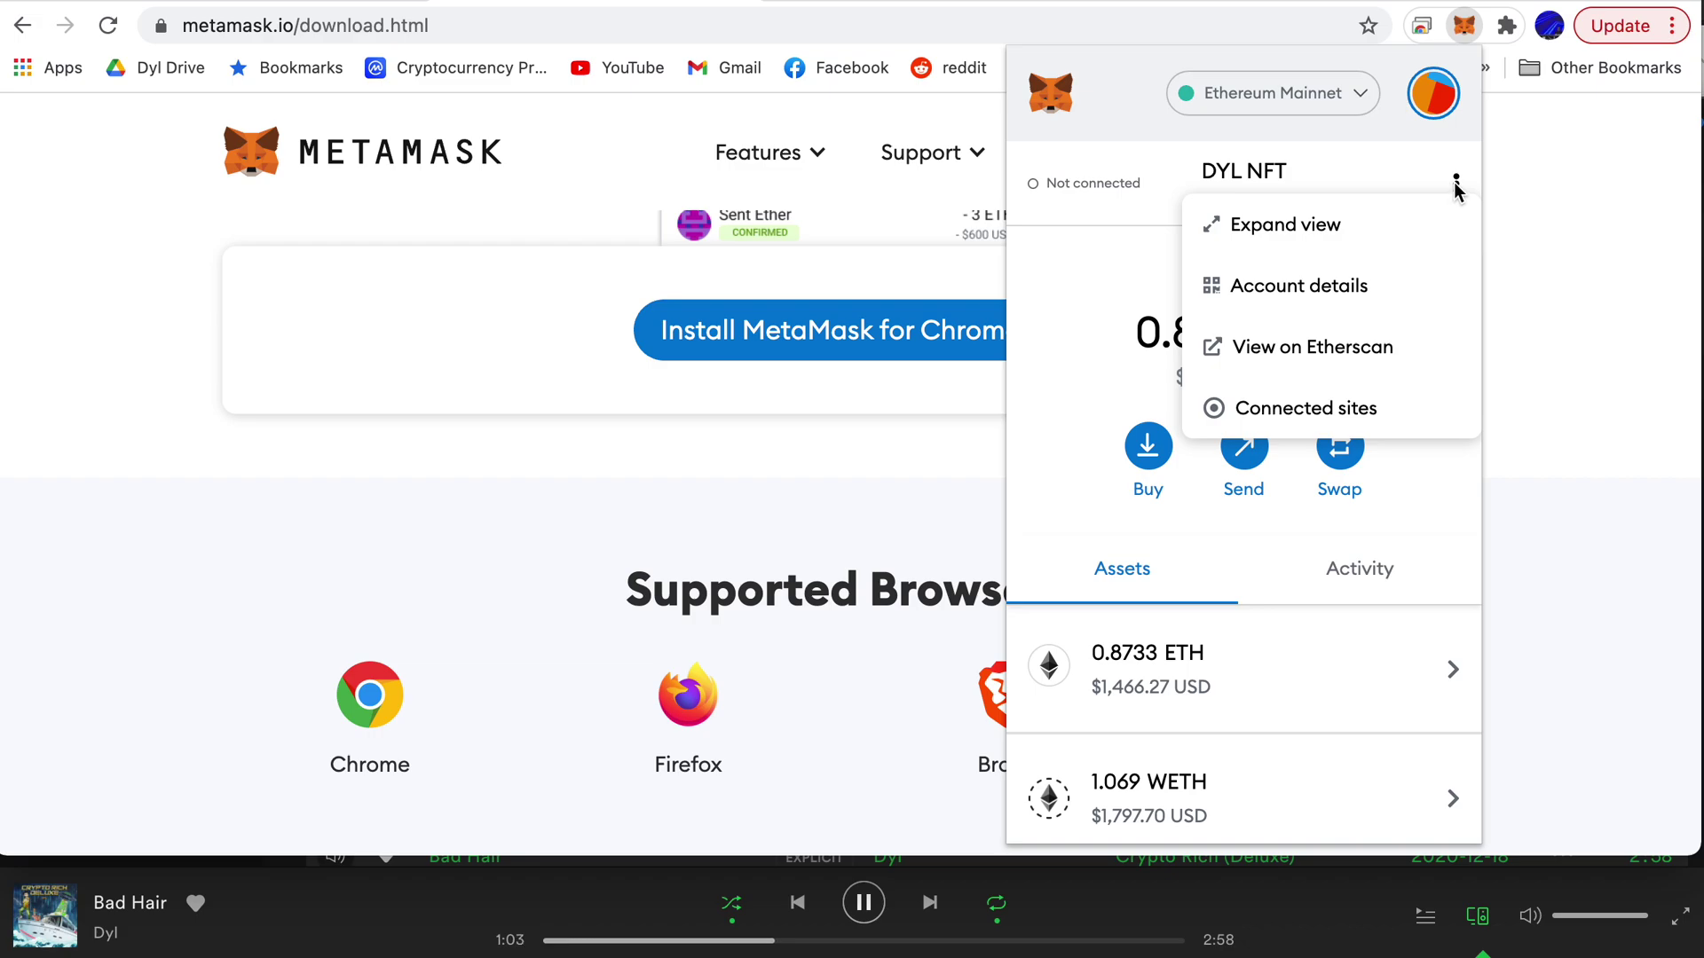
pyautogui.click(1455, 184)
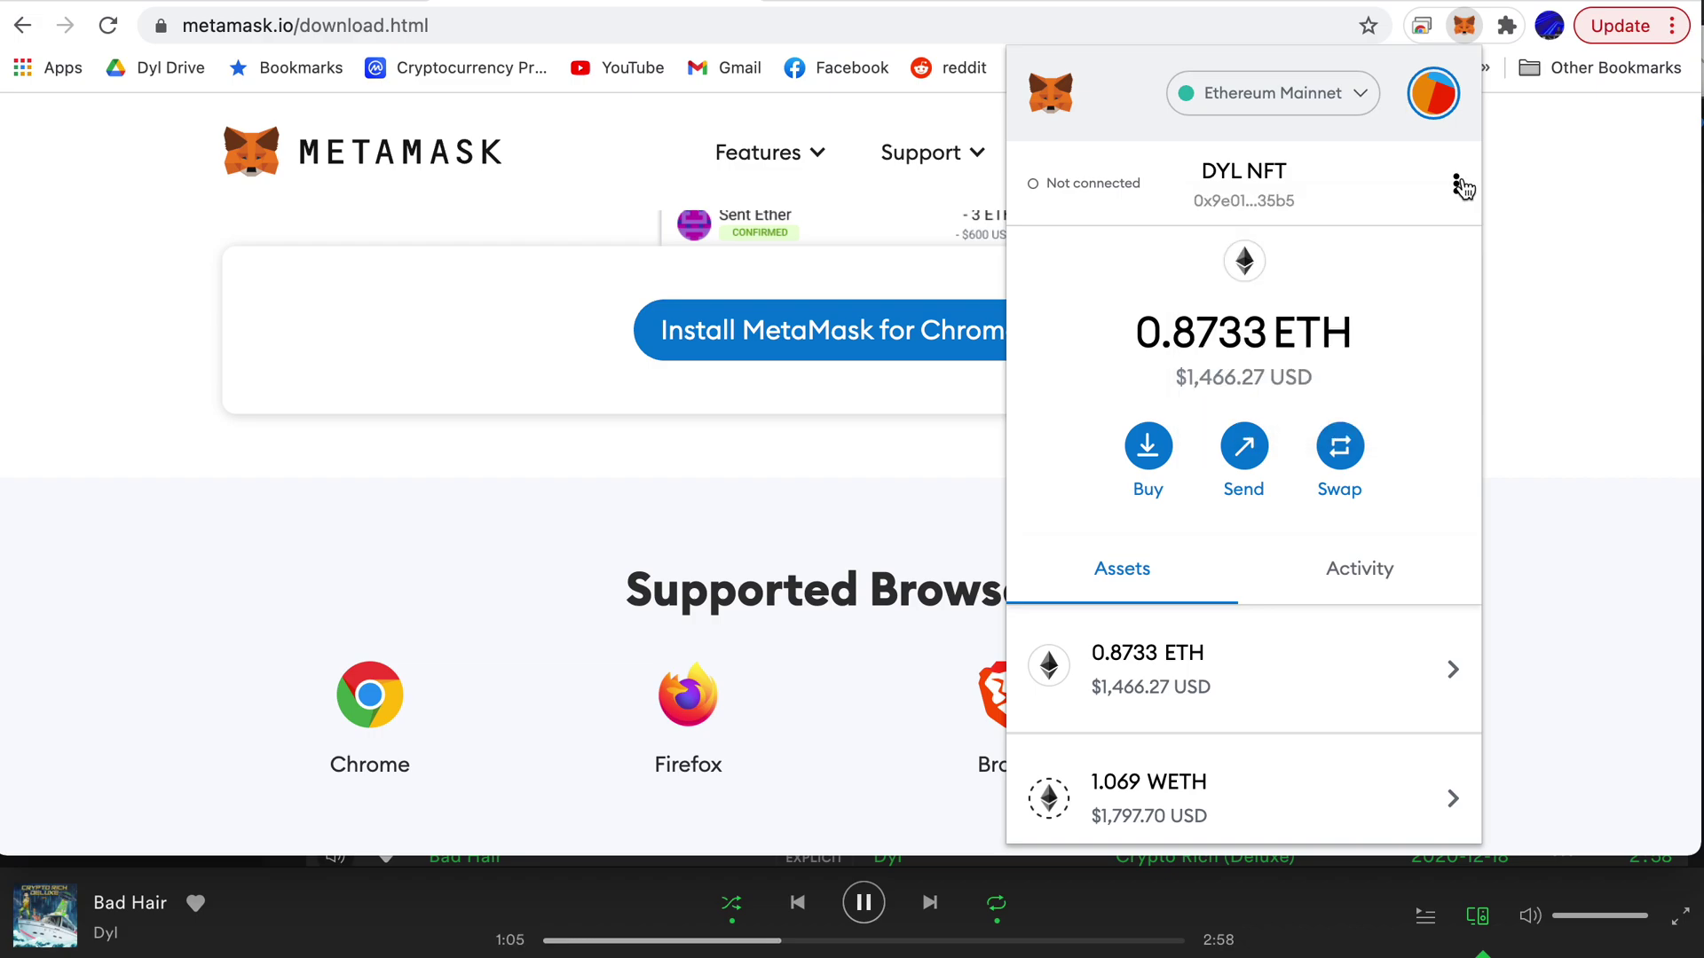
pyautogui.click(1455, 184)
pyautogui.click(1298, 286)
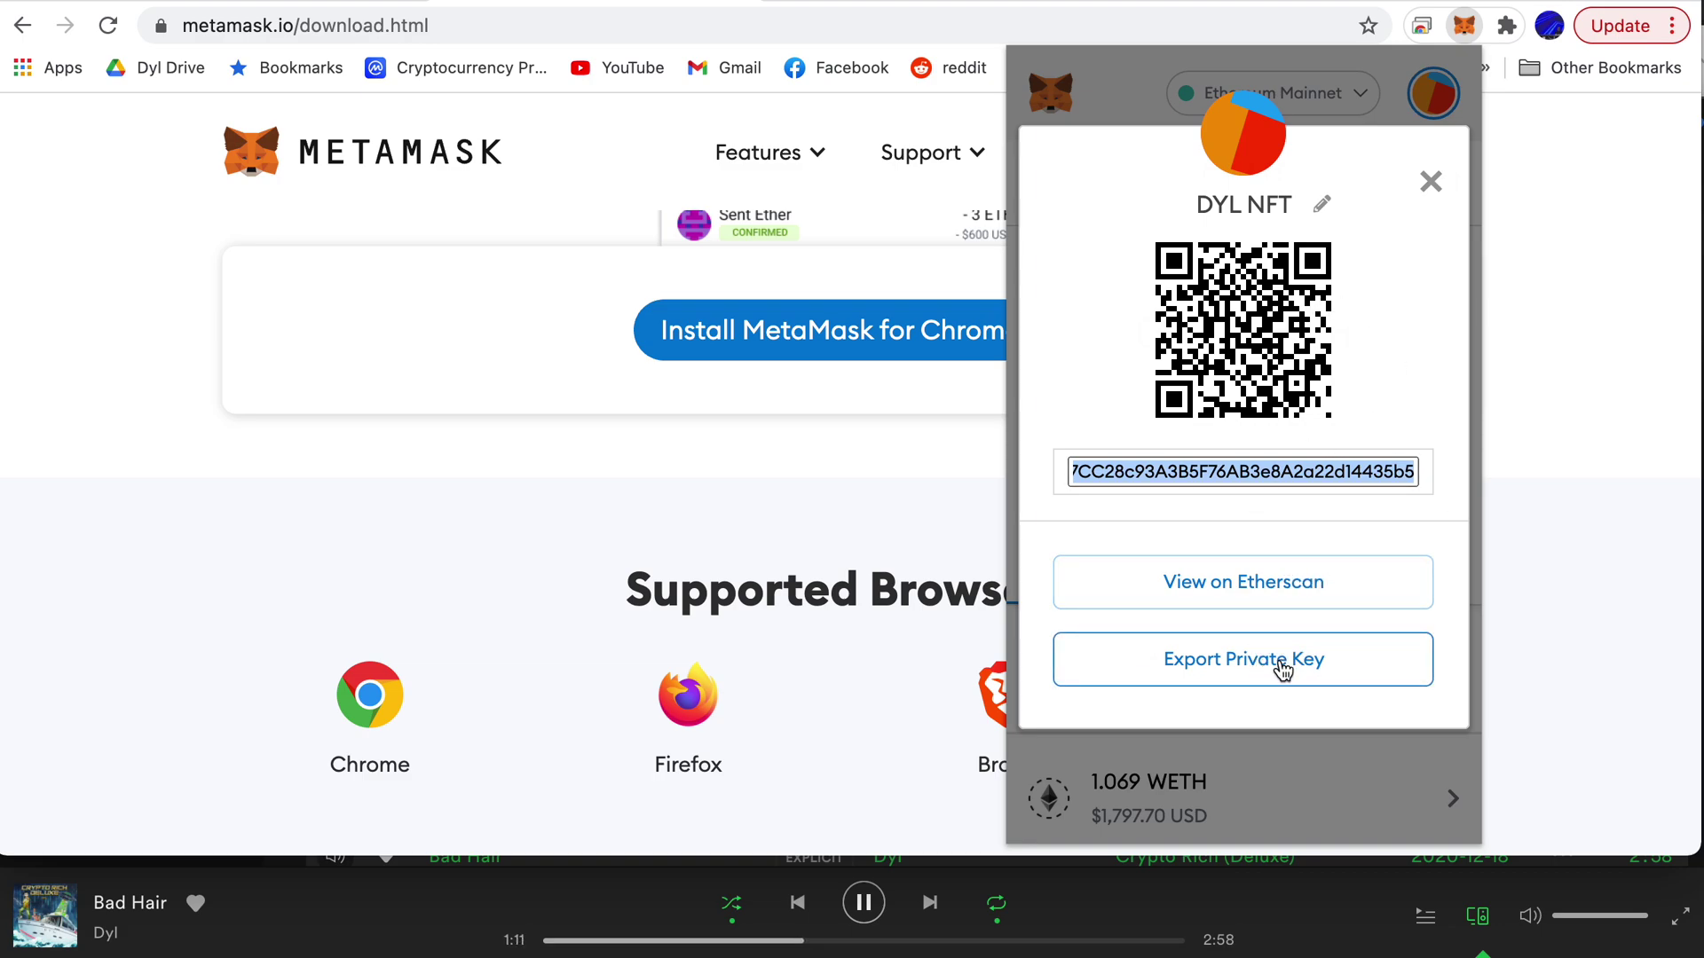
pyautogui.click(1431, 185)
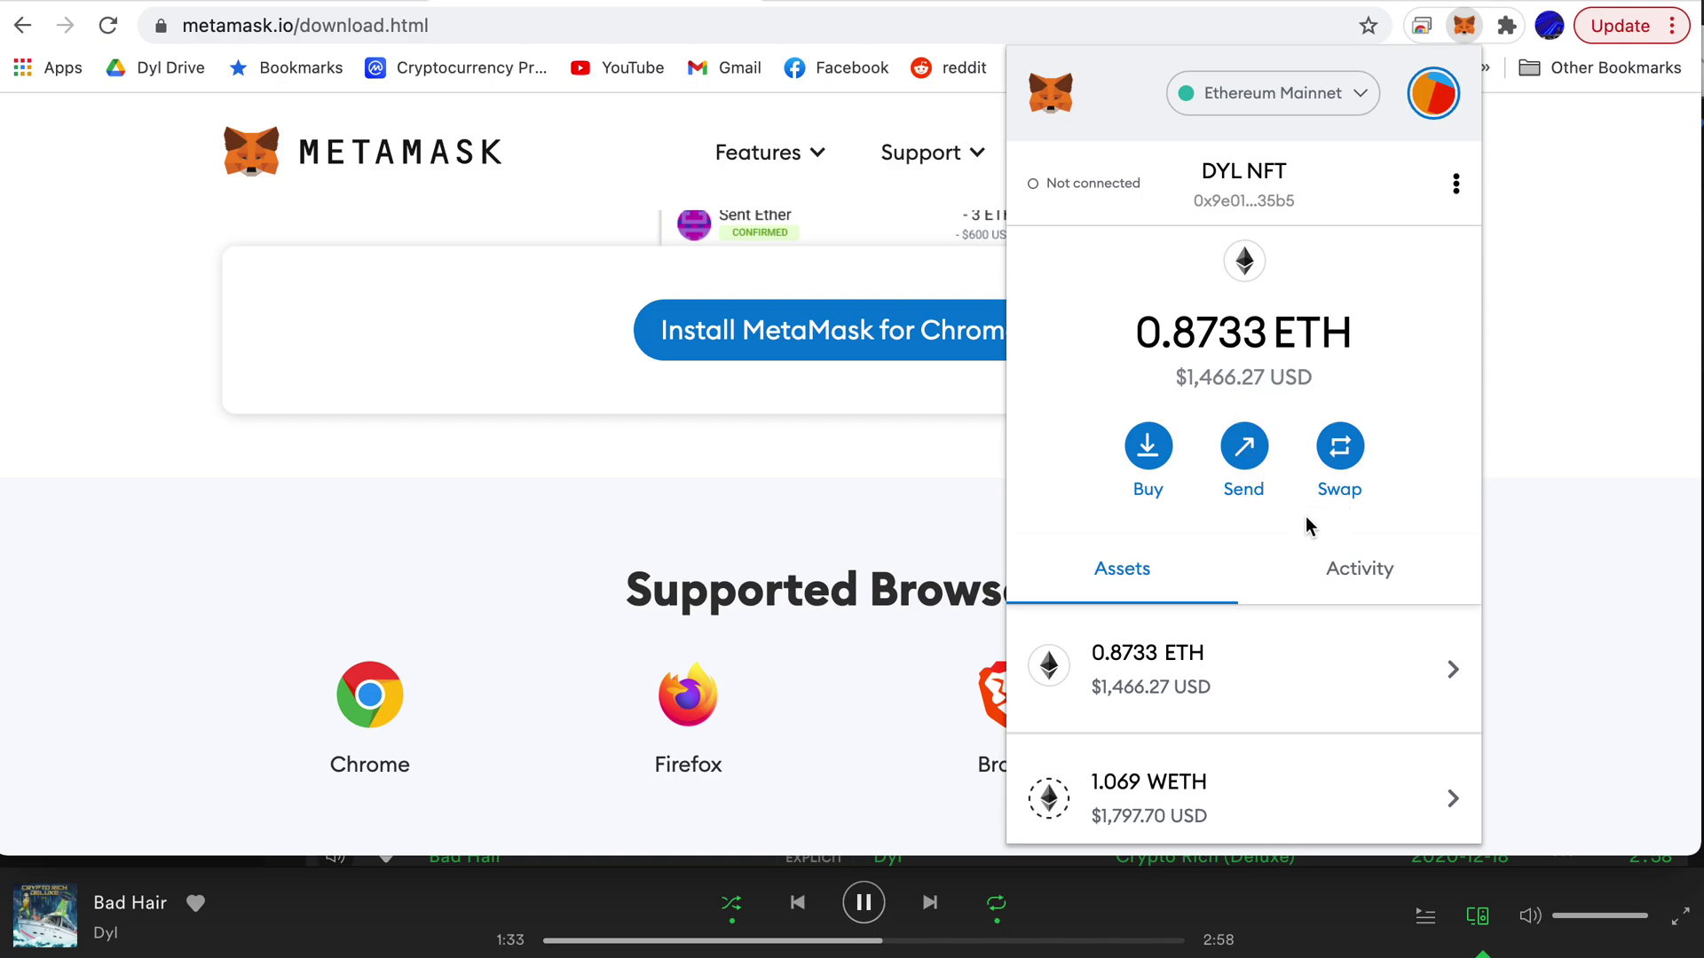
pyautogui.click(1466, 28)
# - Copy the DYL NFT account address from the MetaMask wallet, then close the popup
pyautogui.click(1465, 29)
pyautogui.moveTo(1257, 319)
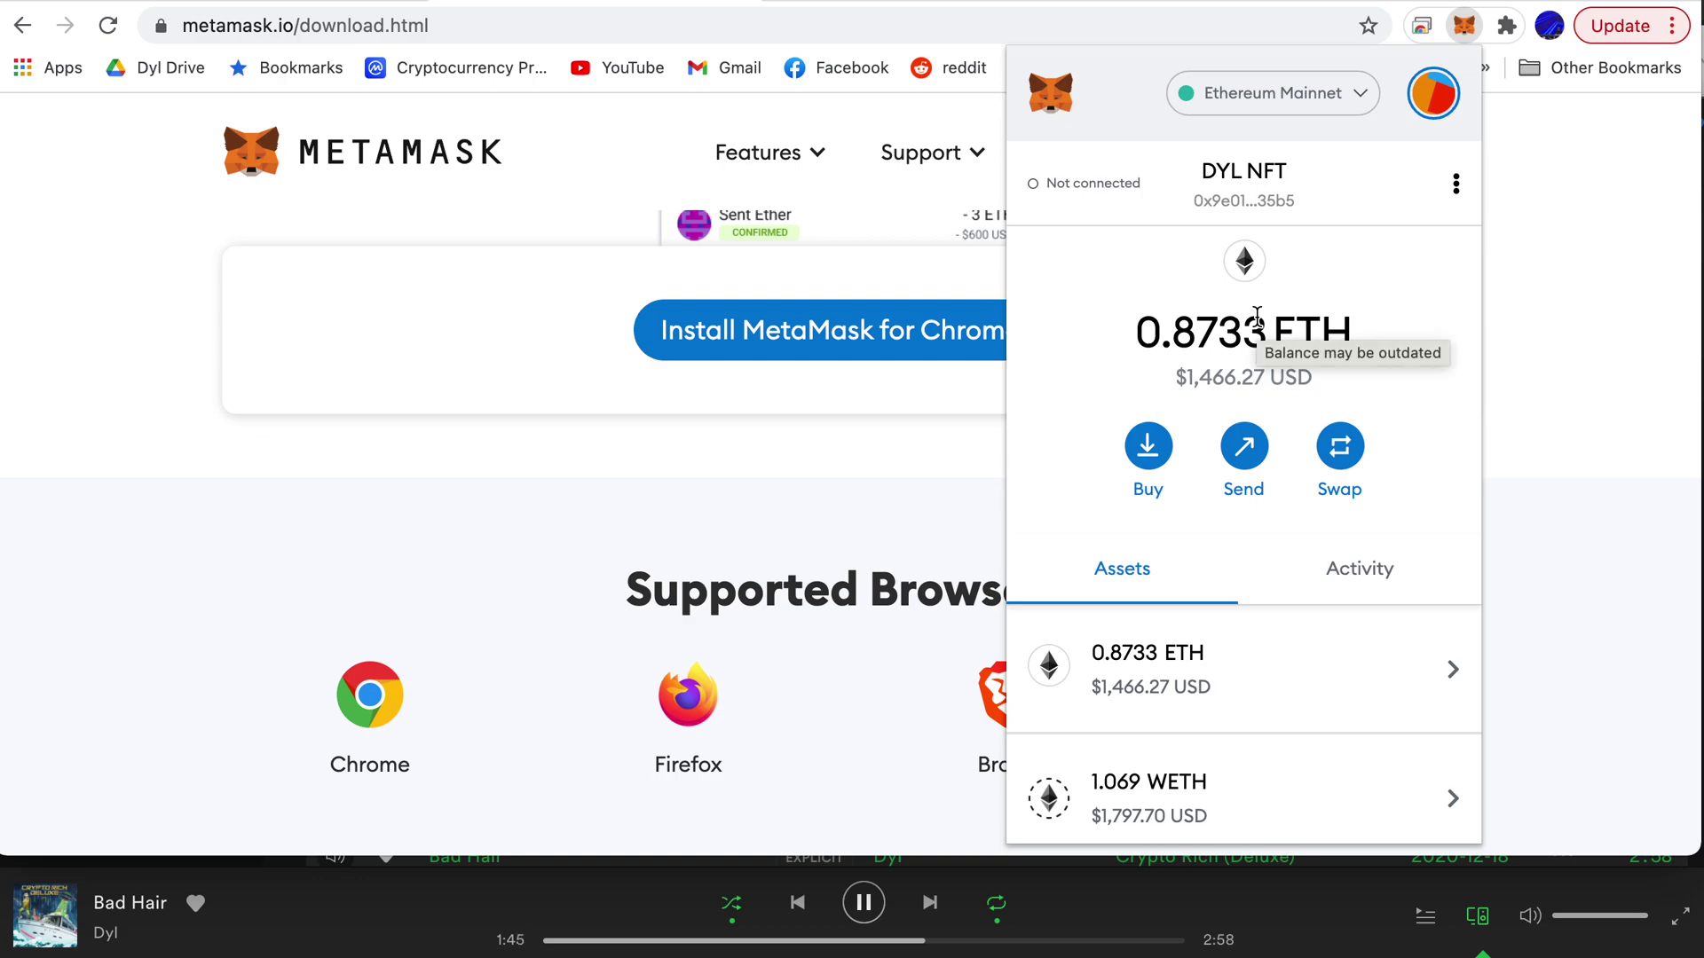
pyautogui.click(1240, 199)
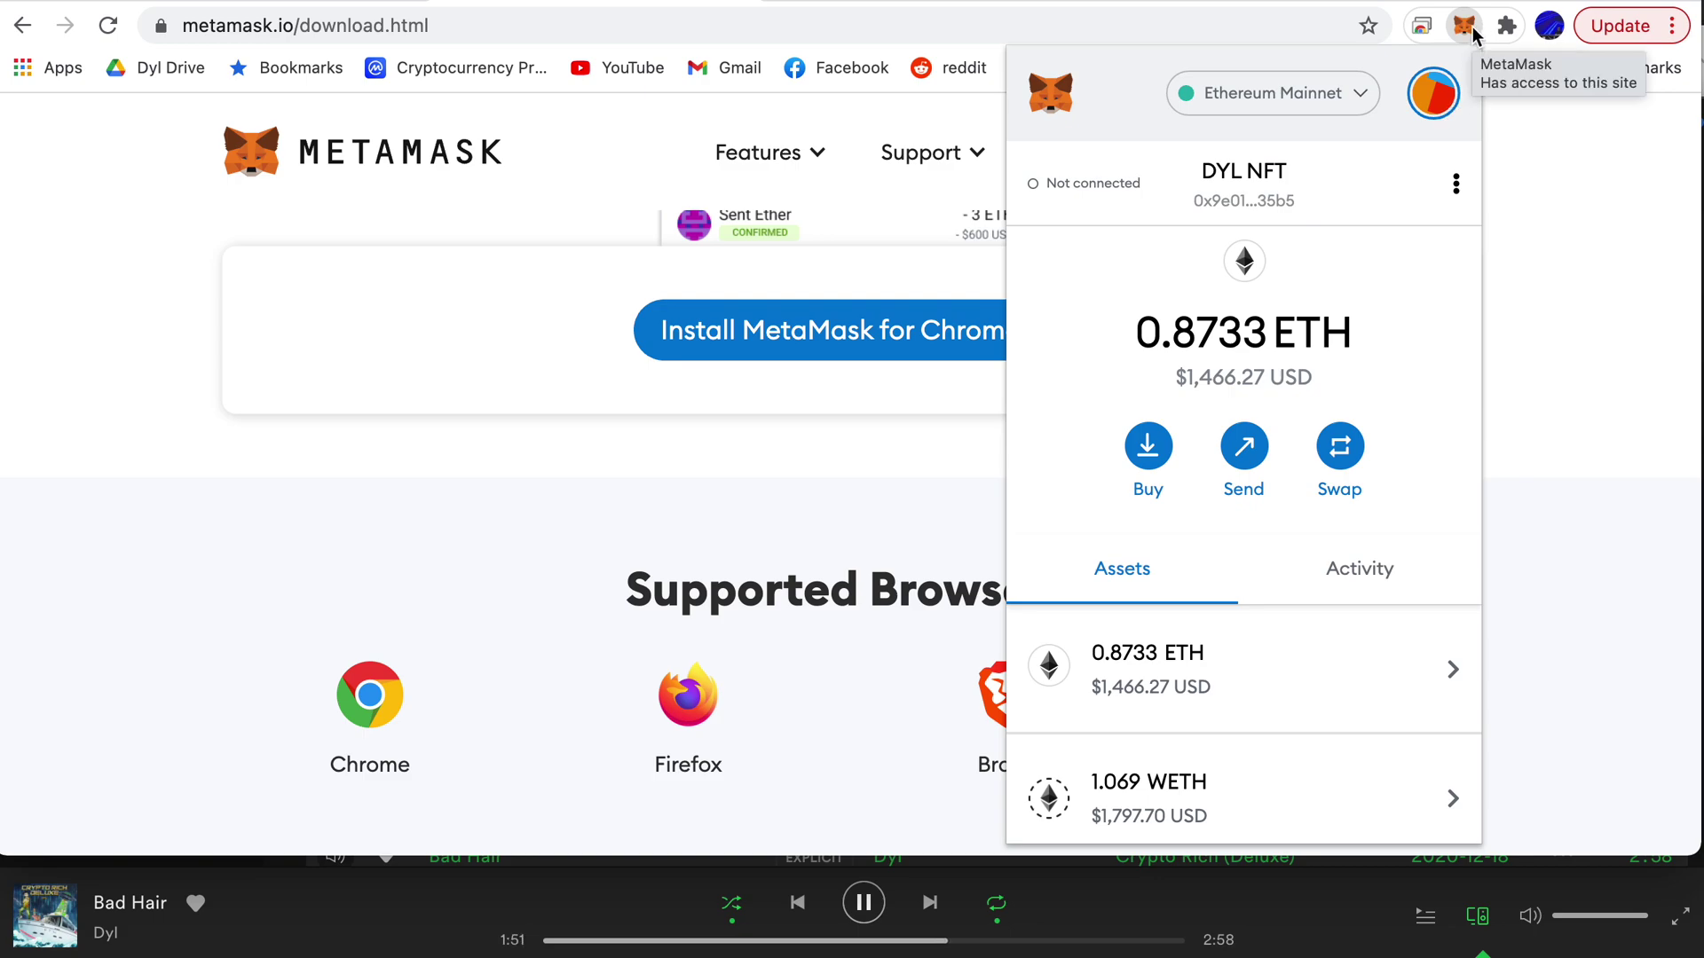
pyautogui.click(1468, 31)
pyautogui.click(652, 30)
# - Go to rarible.com, browse its Explore page, and bring up the MetaMask wallet over it
pyautogui.press('super+a')
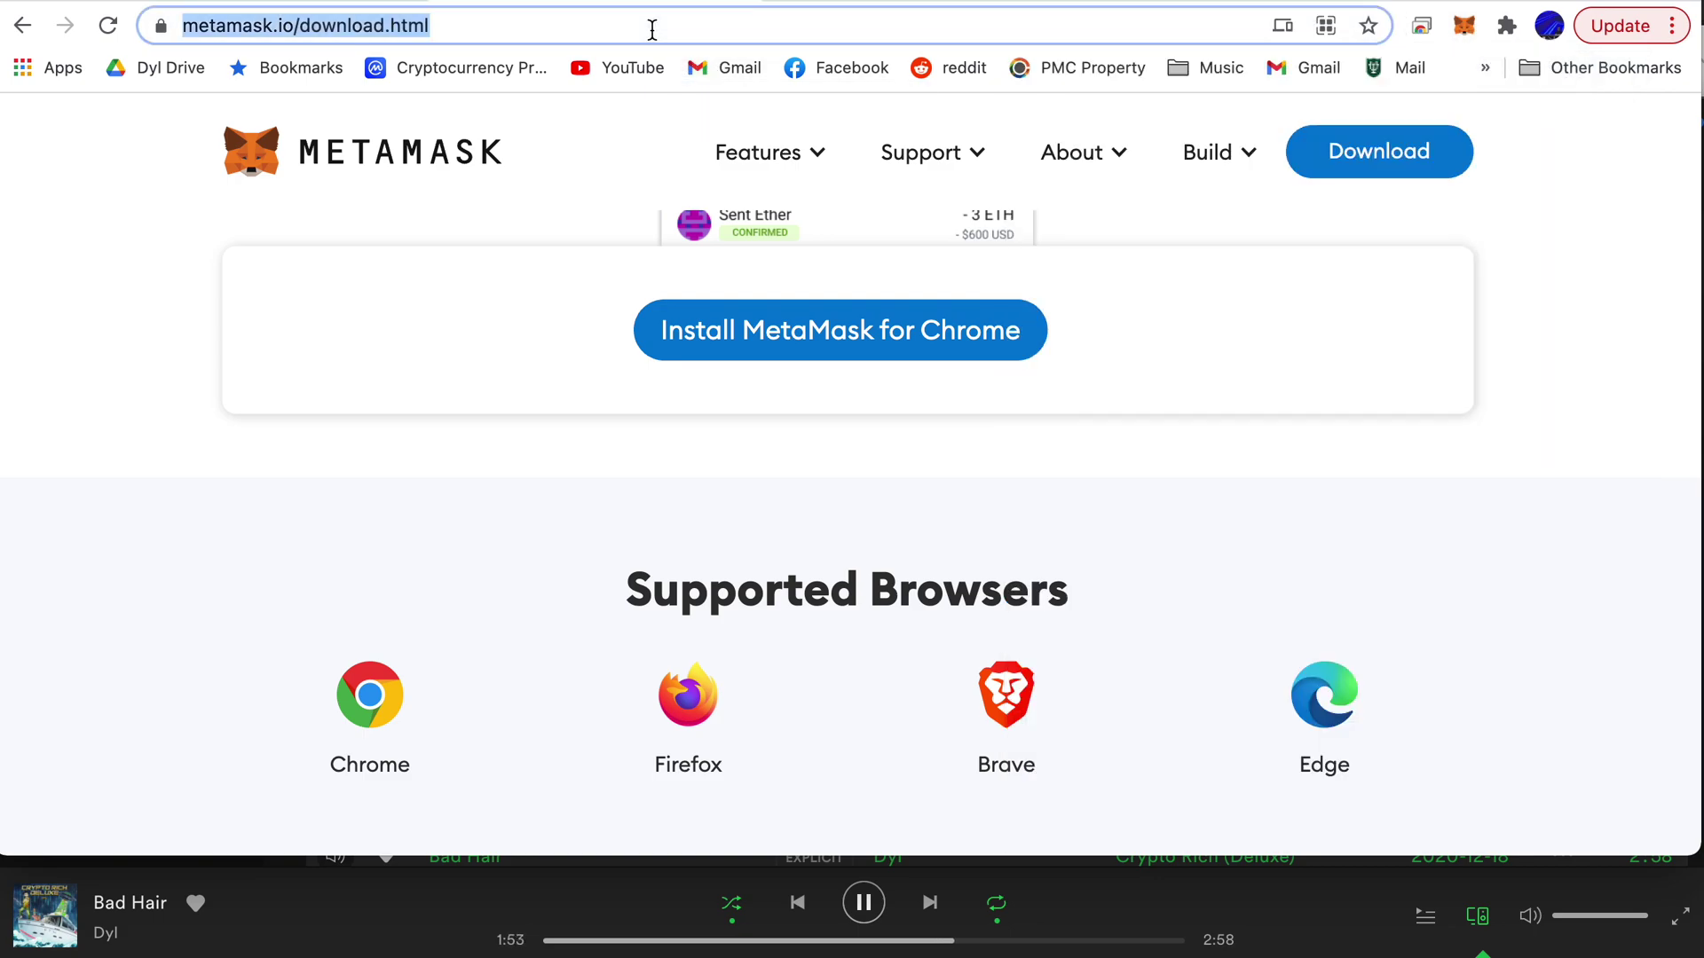
pyautogui.write('rar')
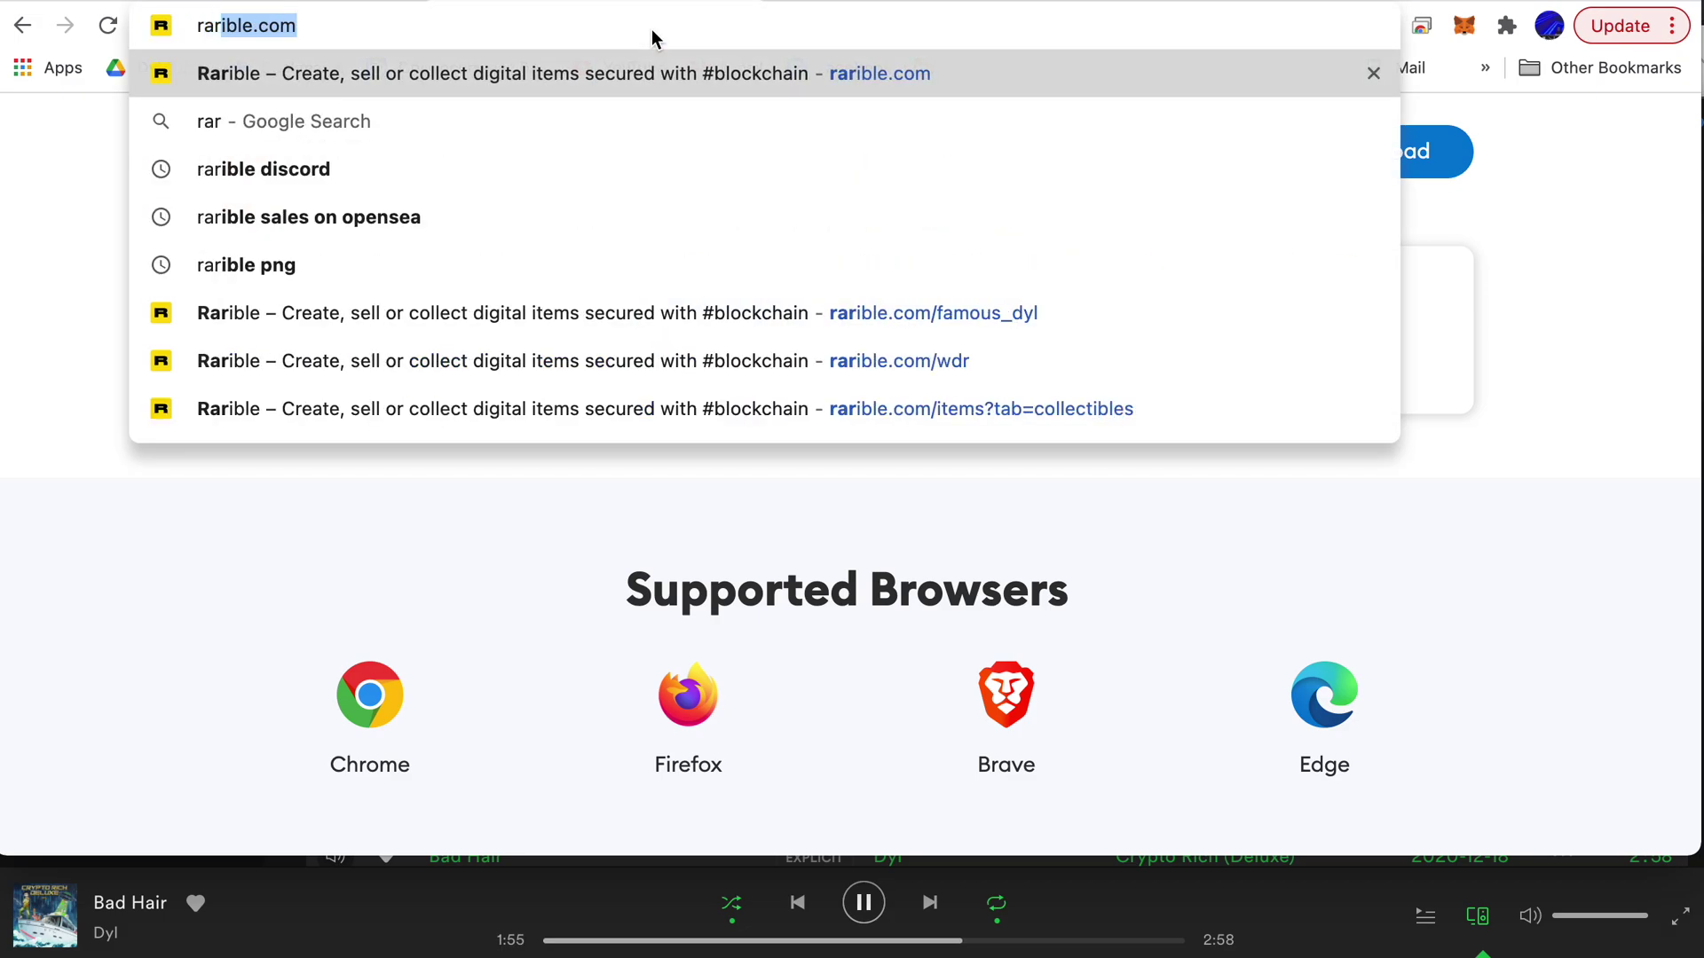
pyautogui.press('Return')
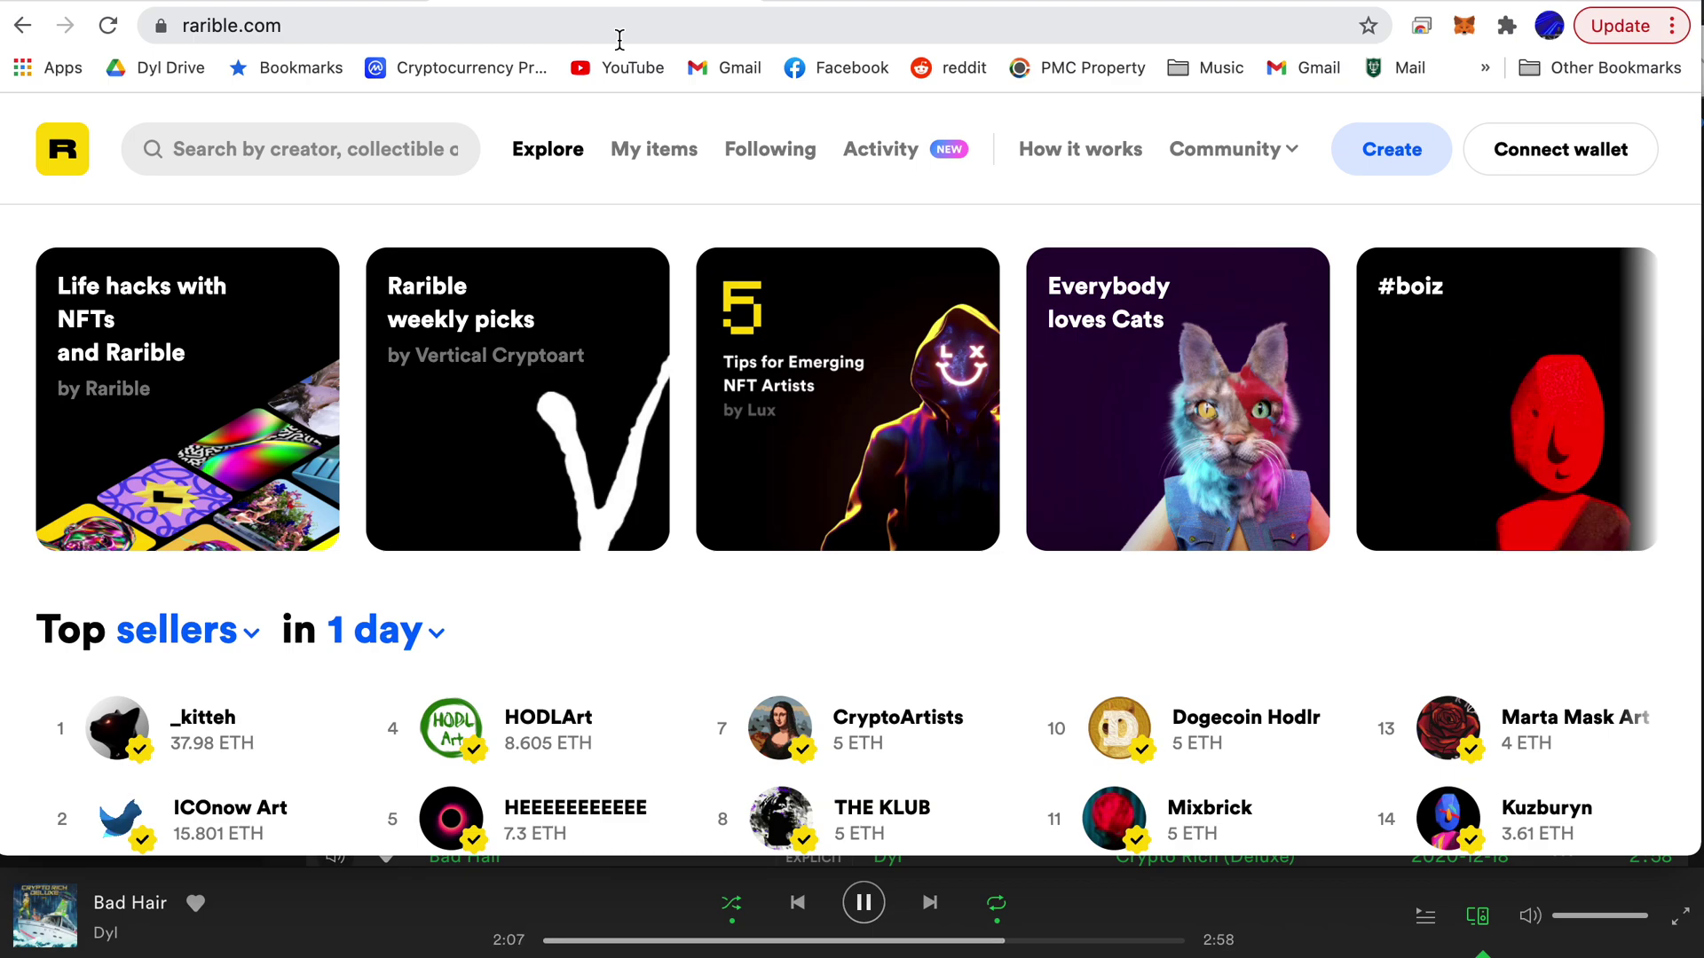
pyautogui.scroll(-3, 798, 409)
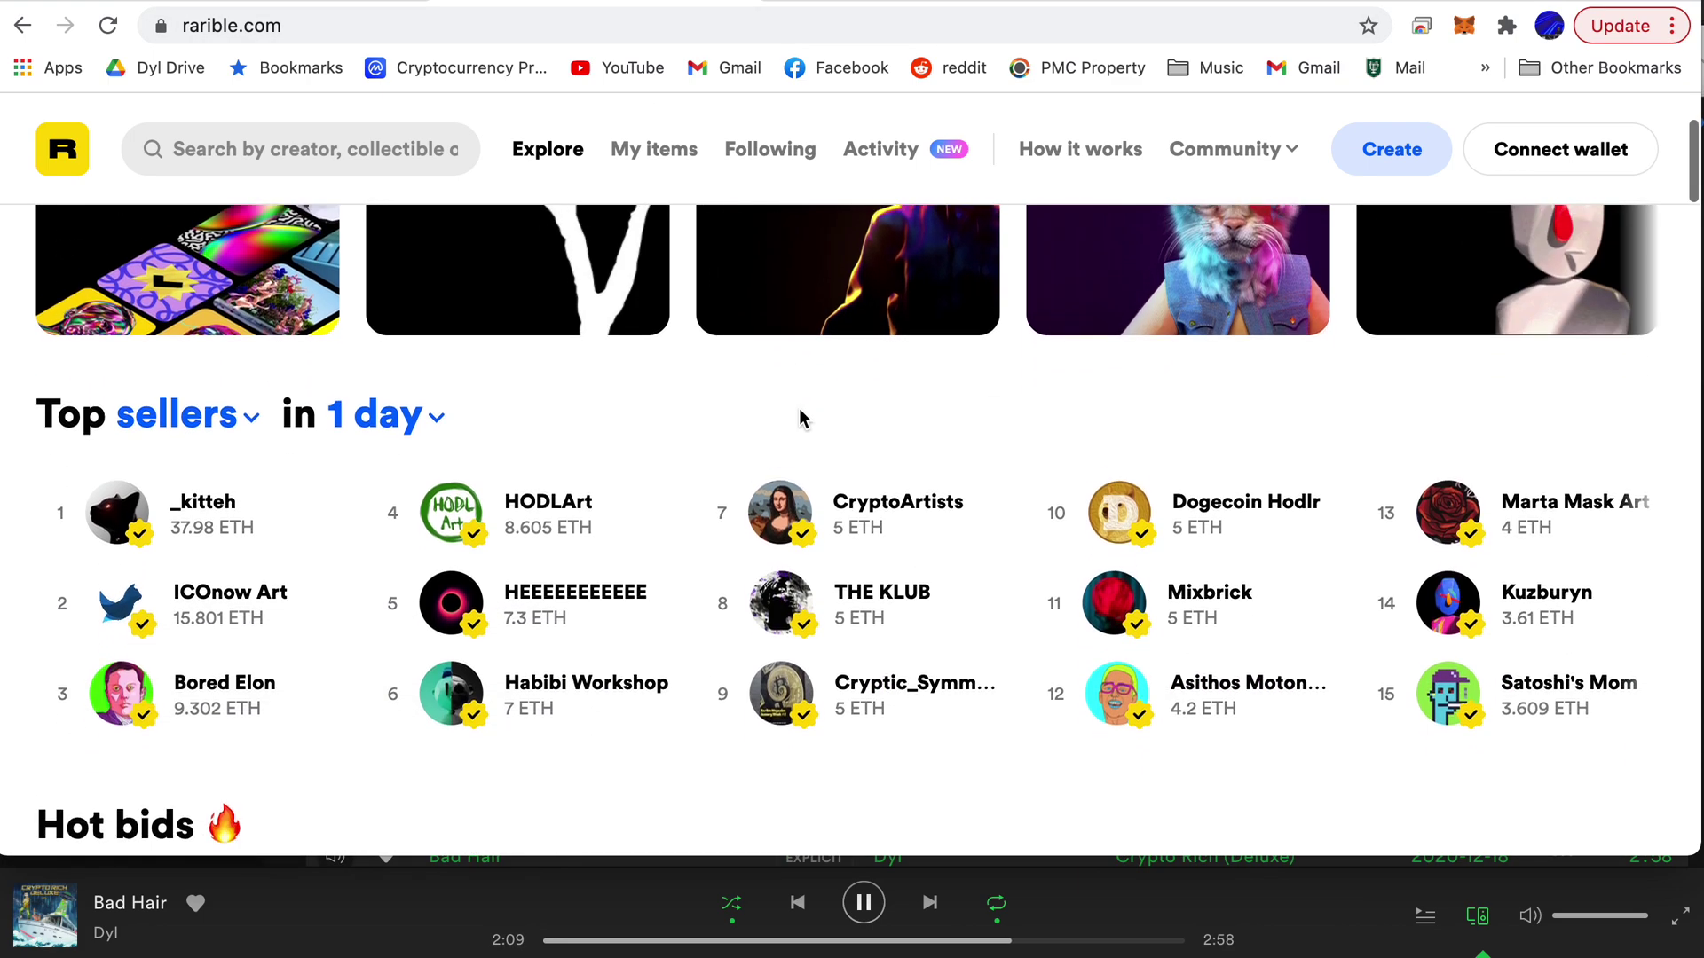
pyautogui.scroll(2, 559, 393)
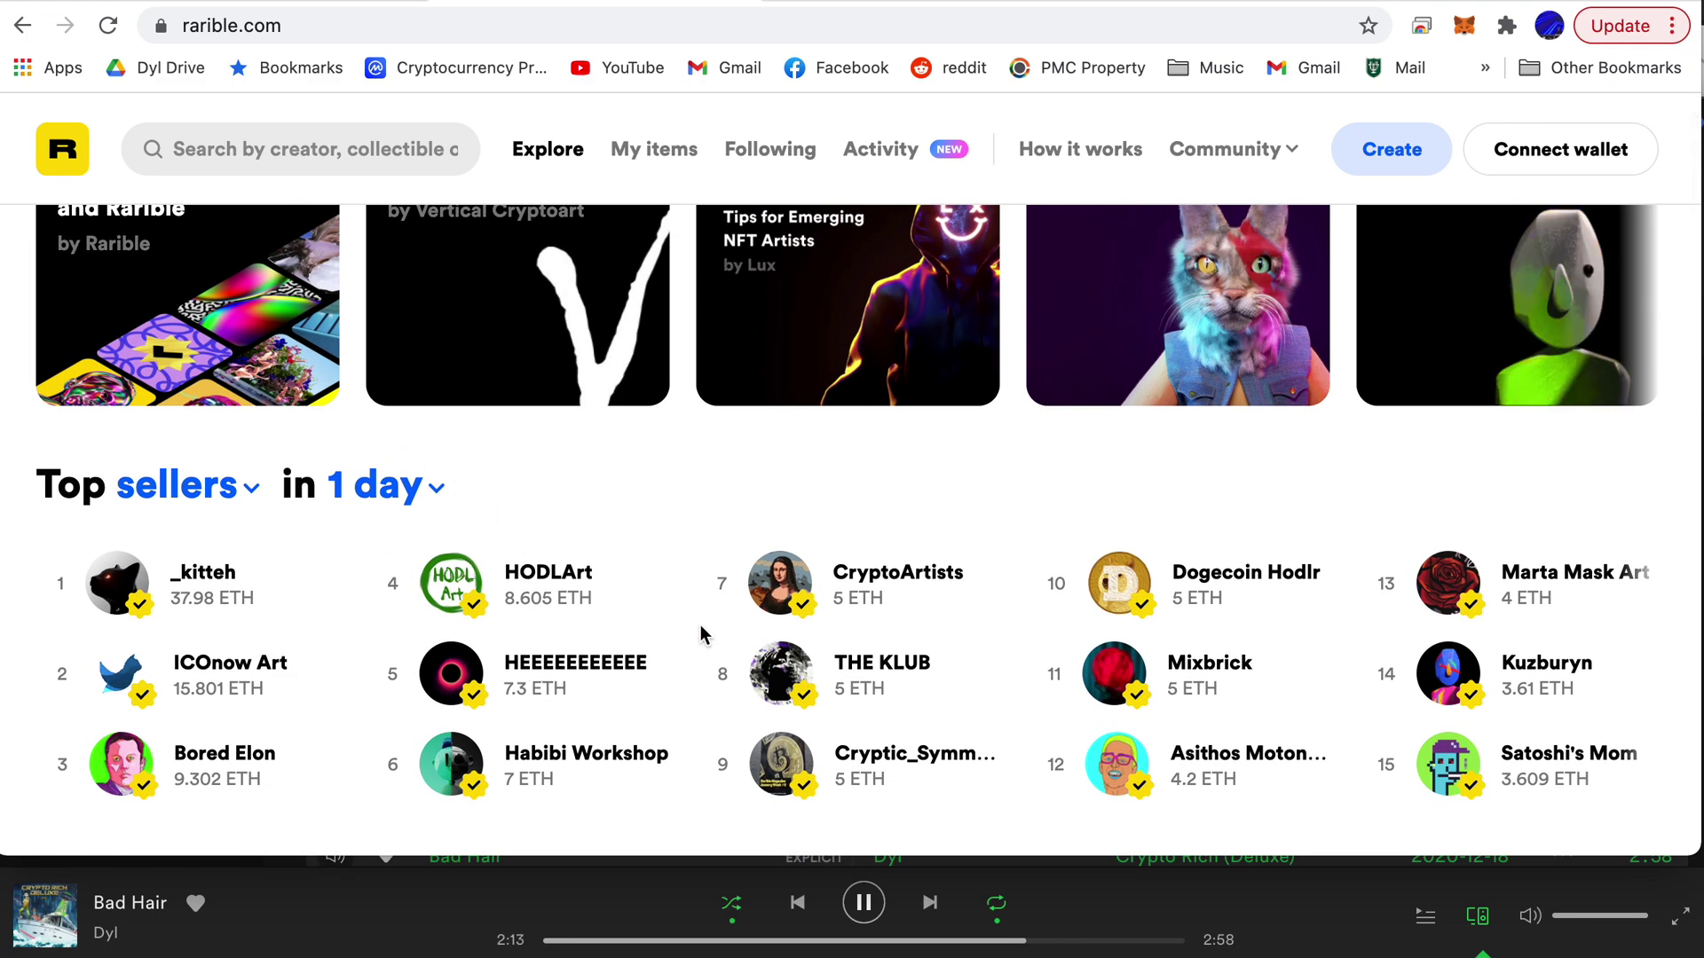
pyautogui.scroll(2, 1217, 692)
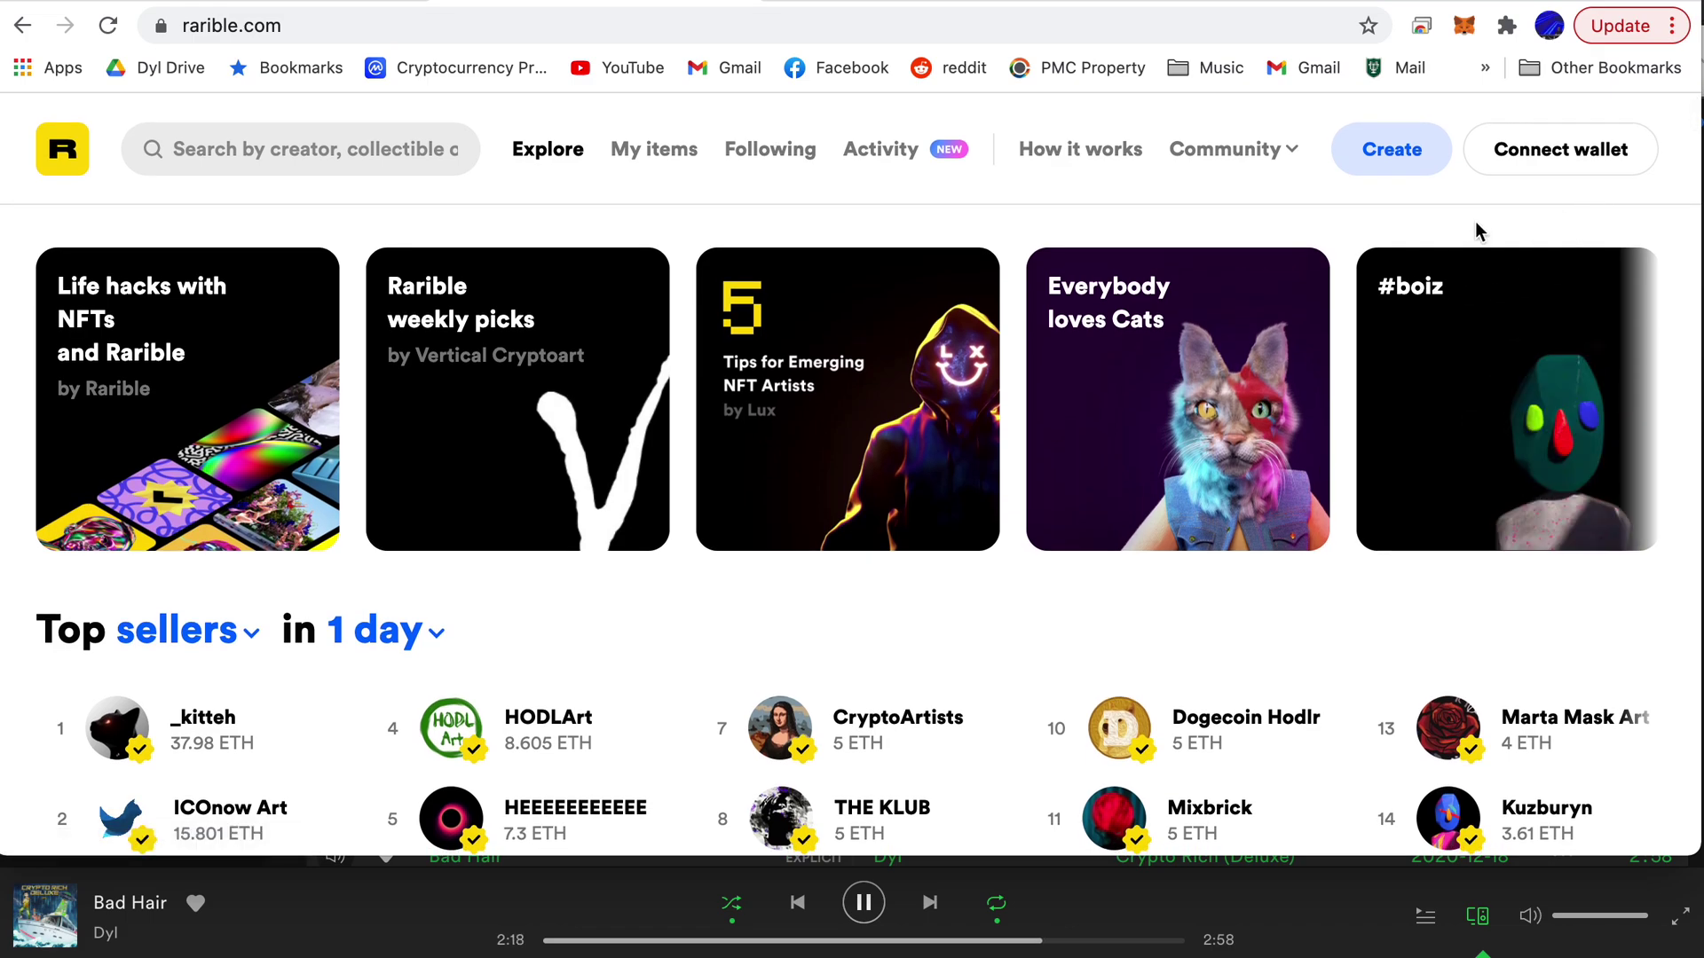
pyautogui.click(1465, 28)
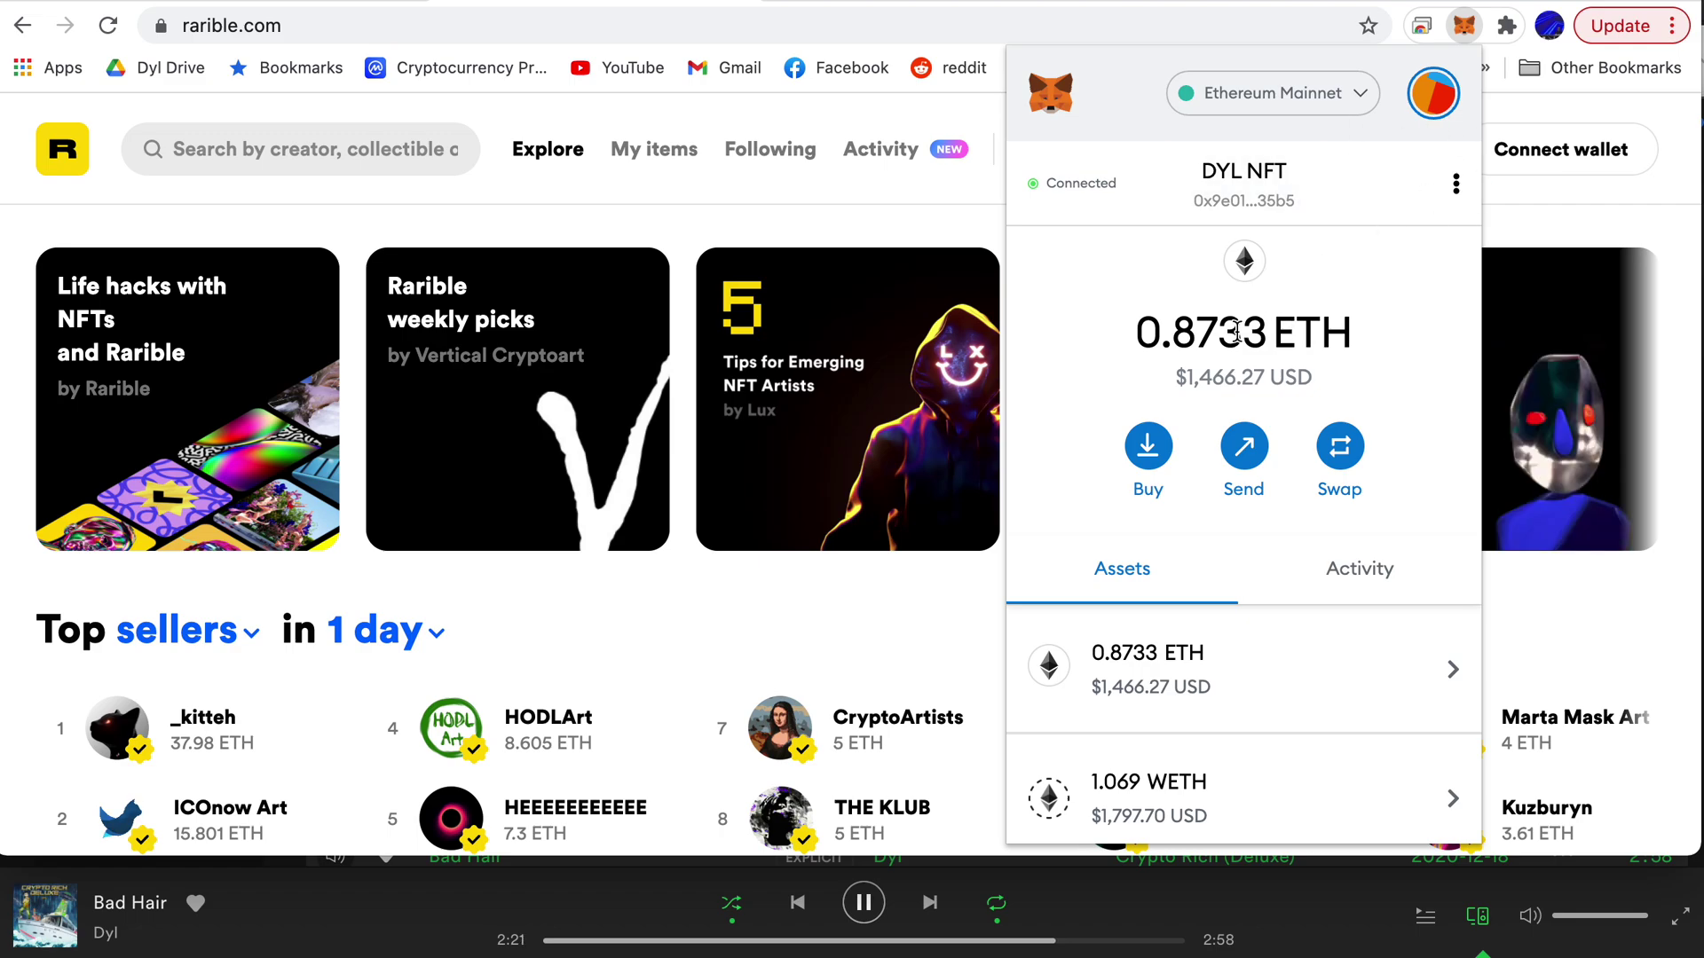
# - Connect the MetaMask wallet to Rarible through Connect wallet, choosing Metamask as the provider
pyautogui.click(1465, 28)
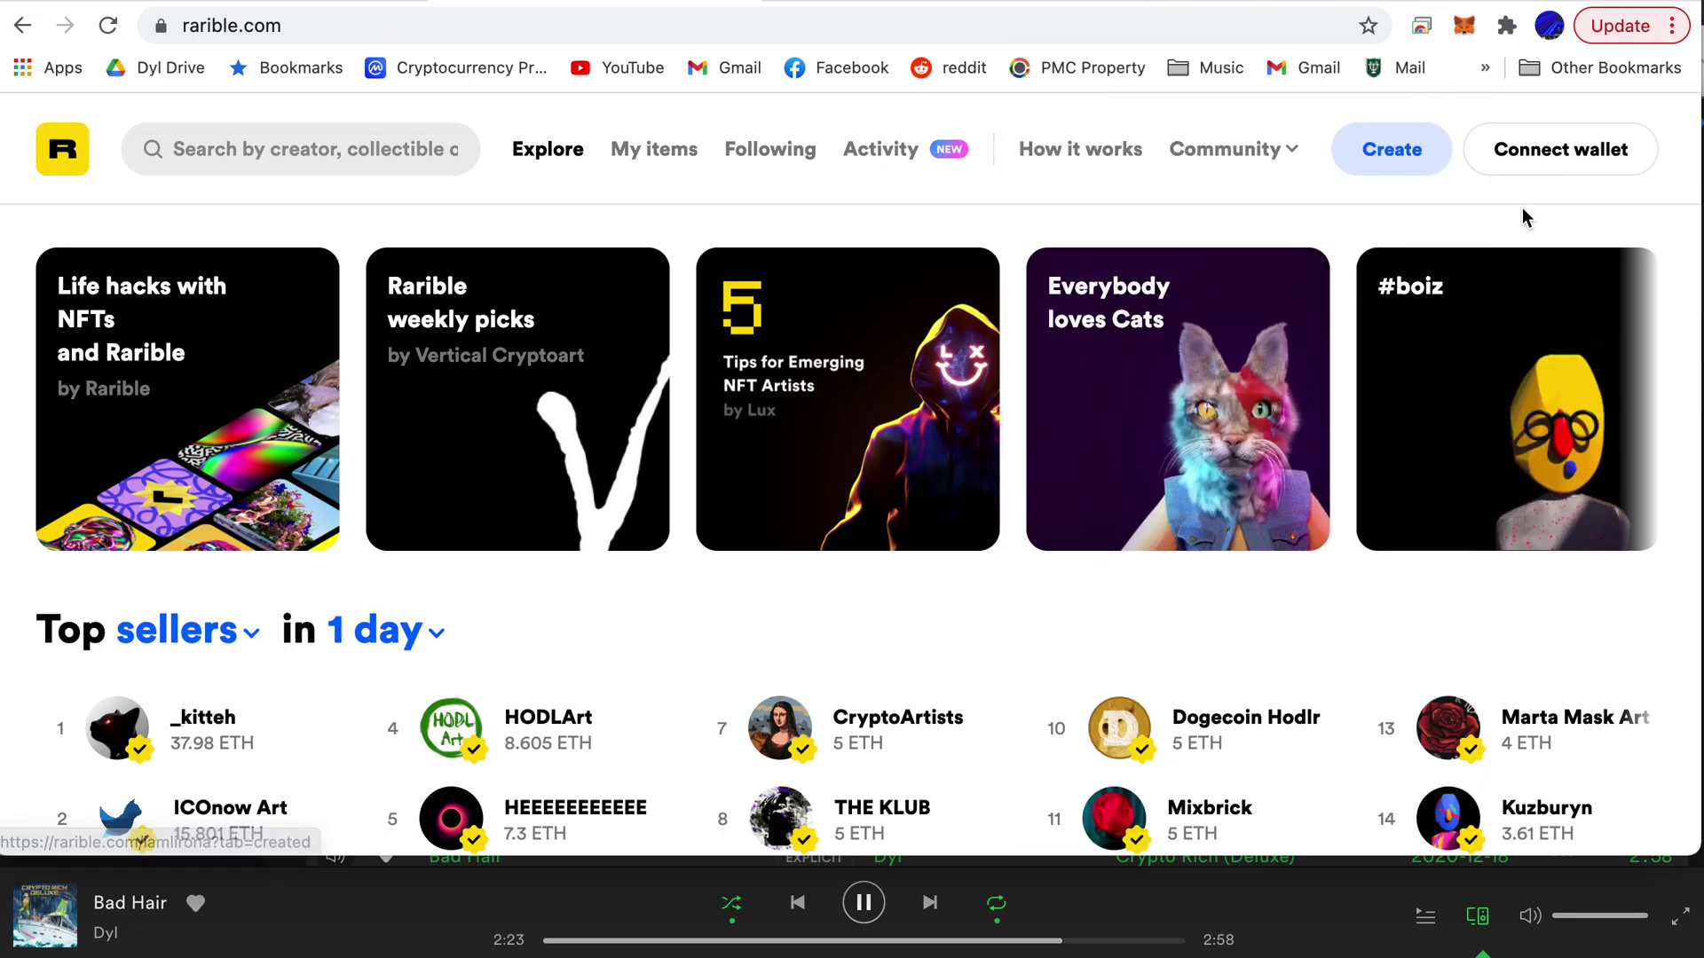
pyautogui.click(1538, 167)
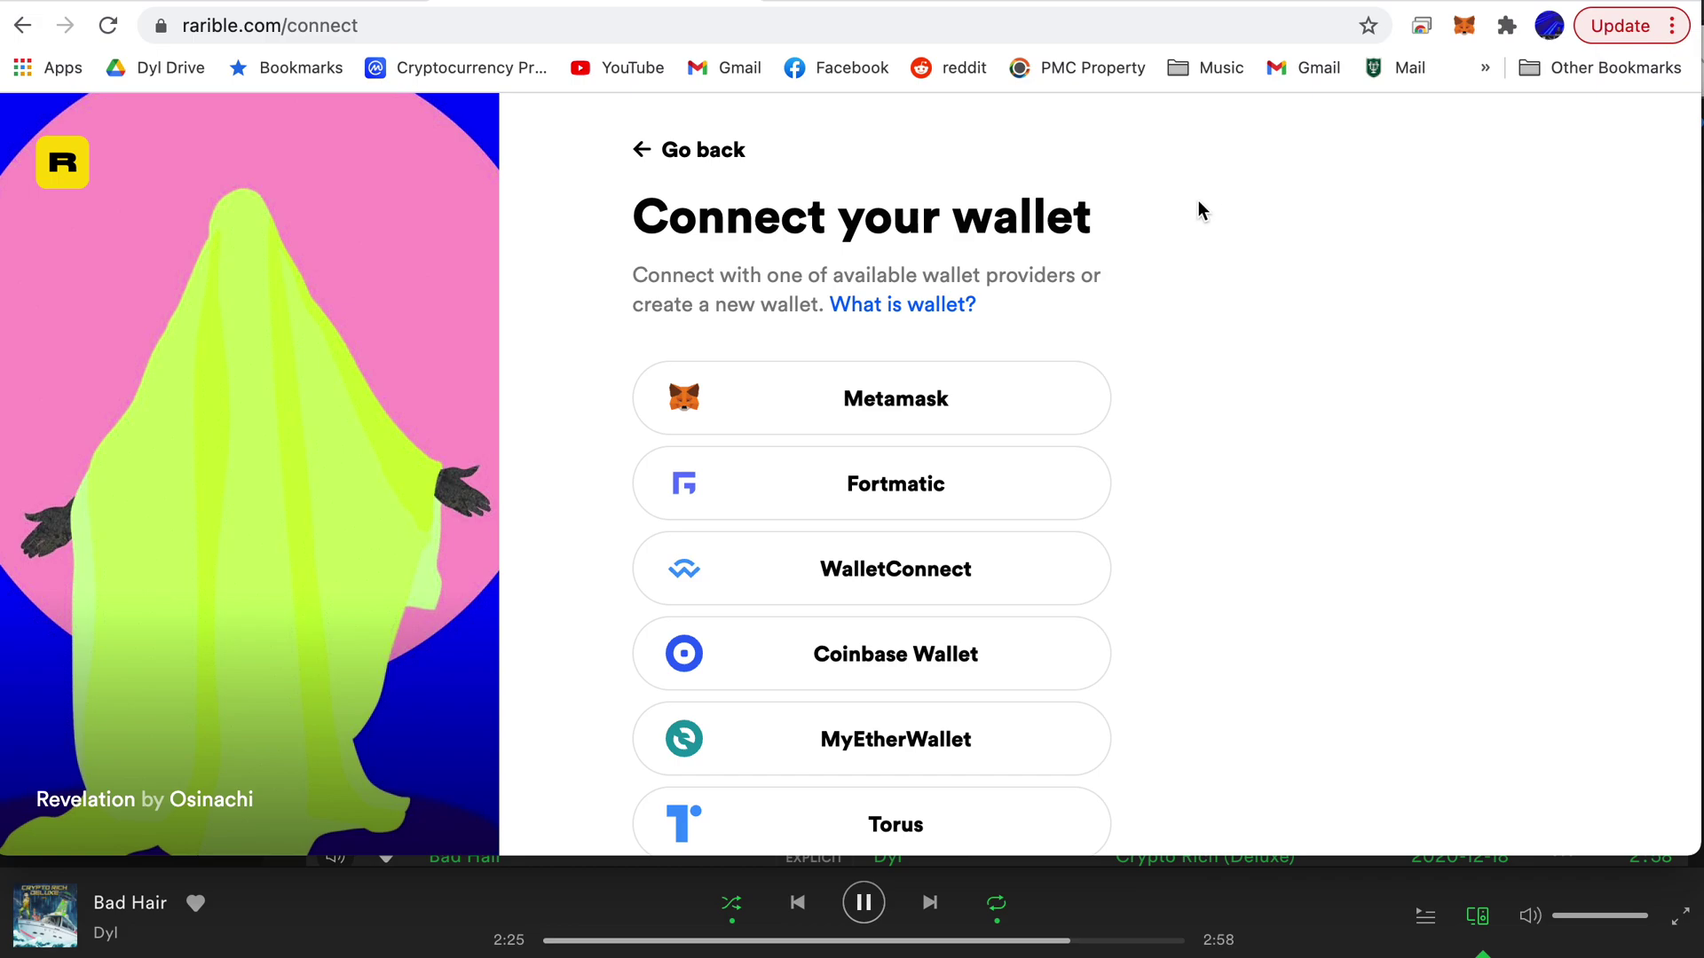
pyautogui.click(811, 417)
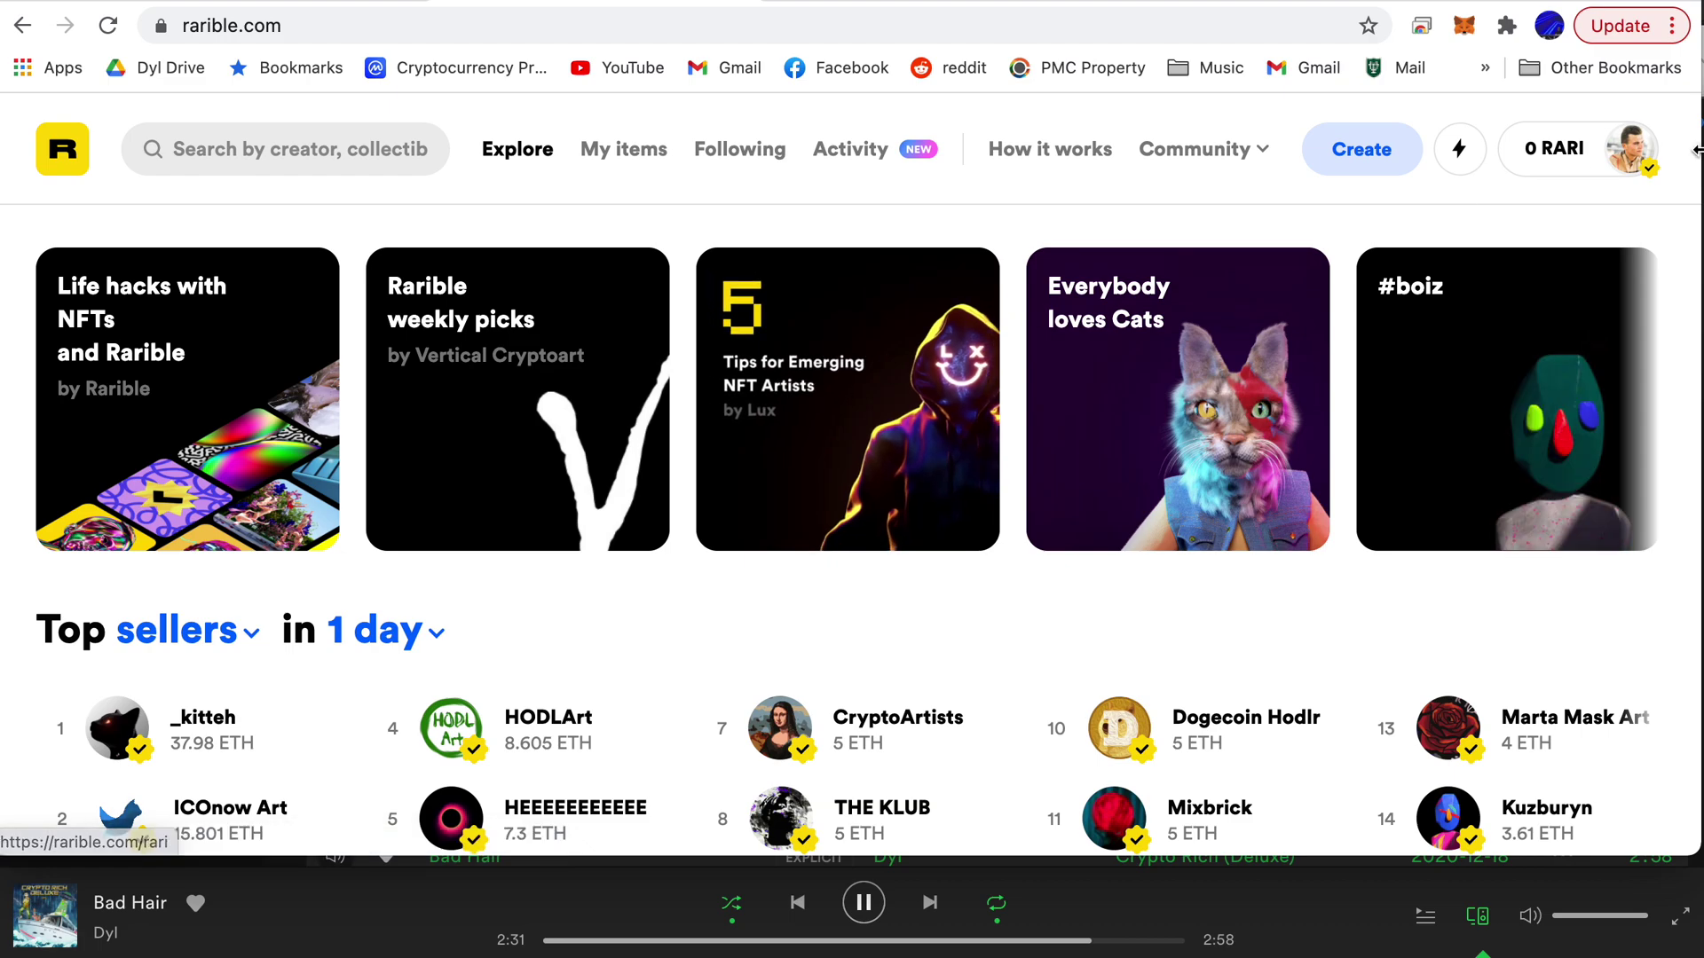
pyautogui.click(1631, 155)
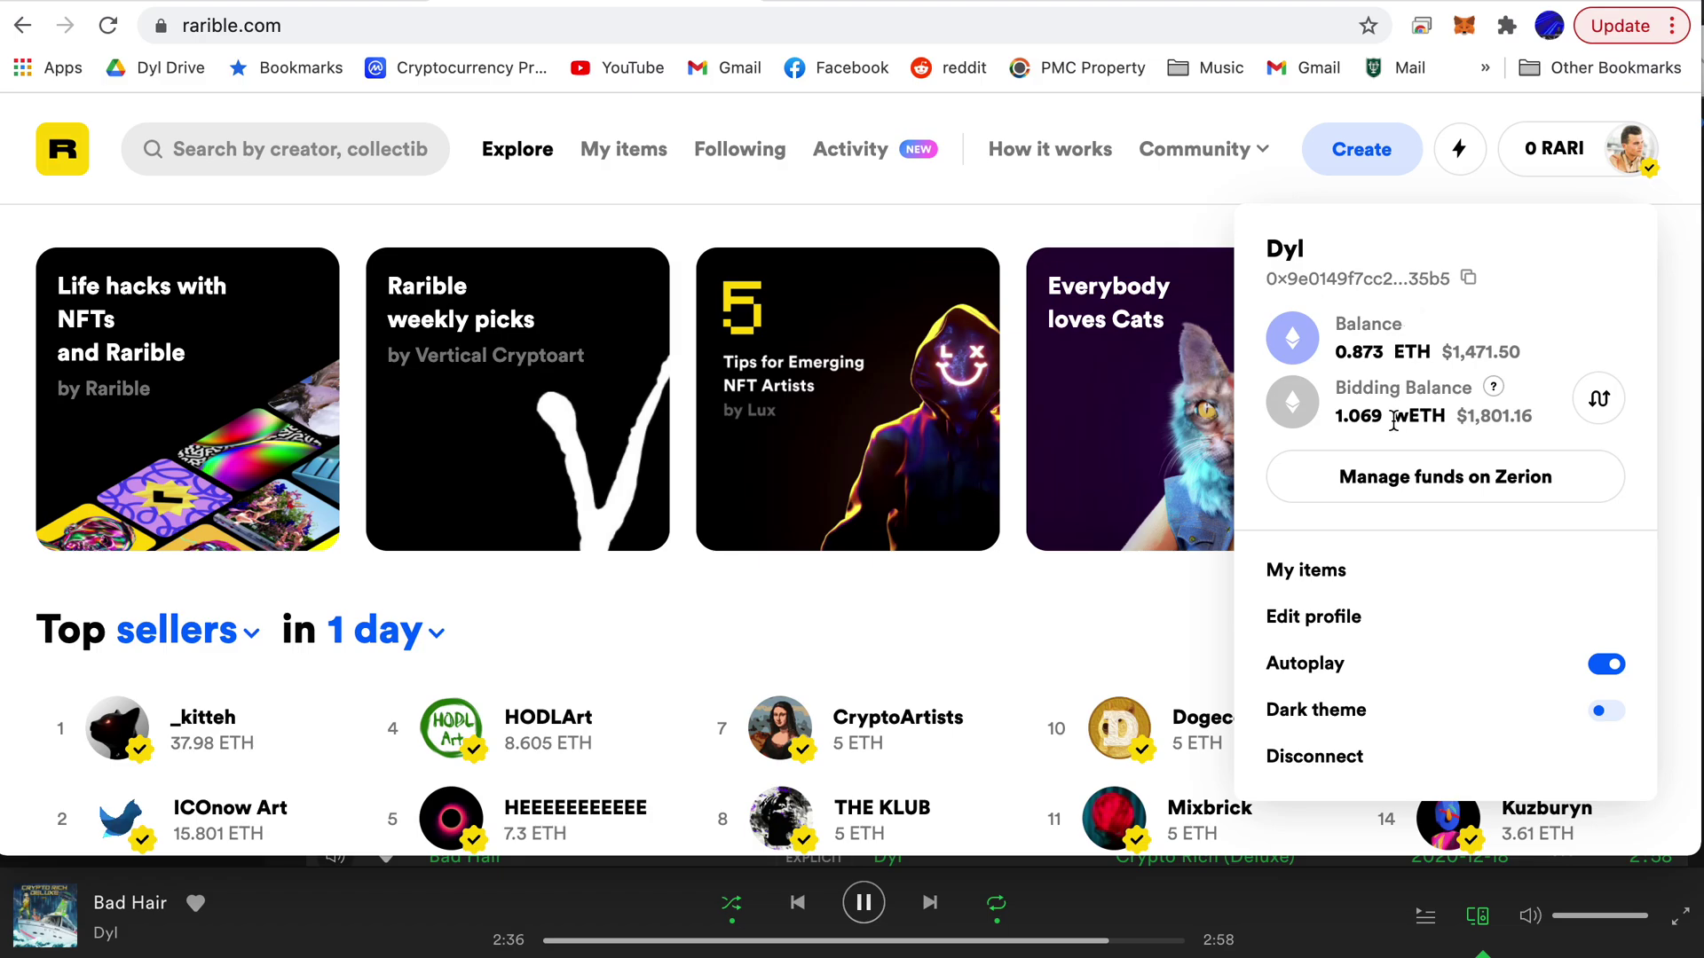
# - Open My items to browse the profile's Collectibles, then confirm MetaMask shows as connected
pyautogui.click(1306, 570)
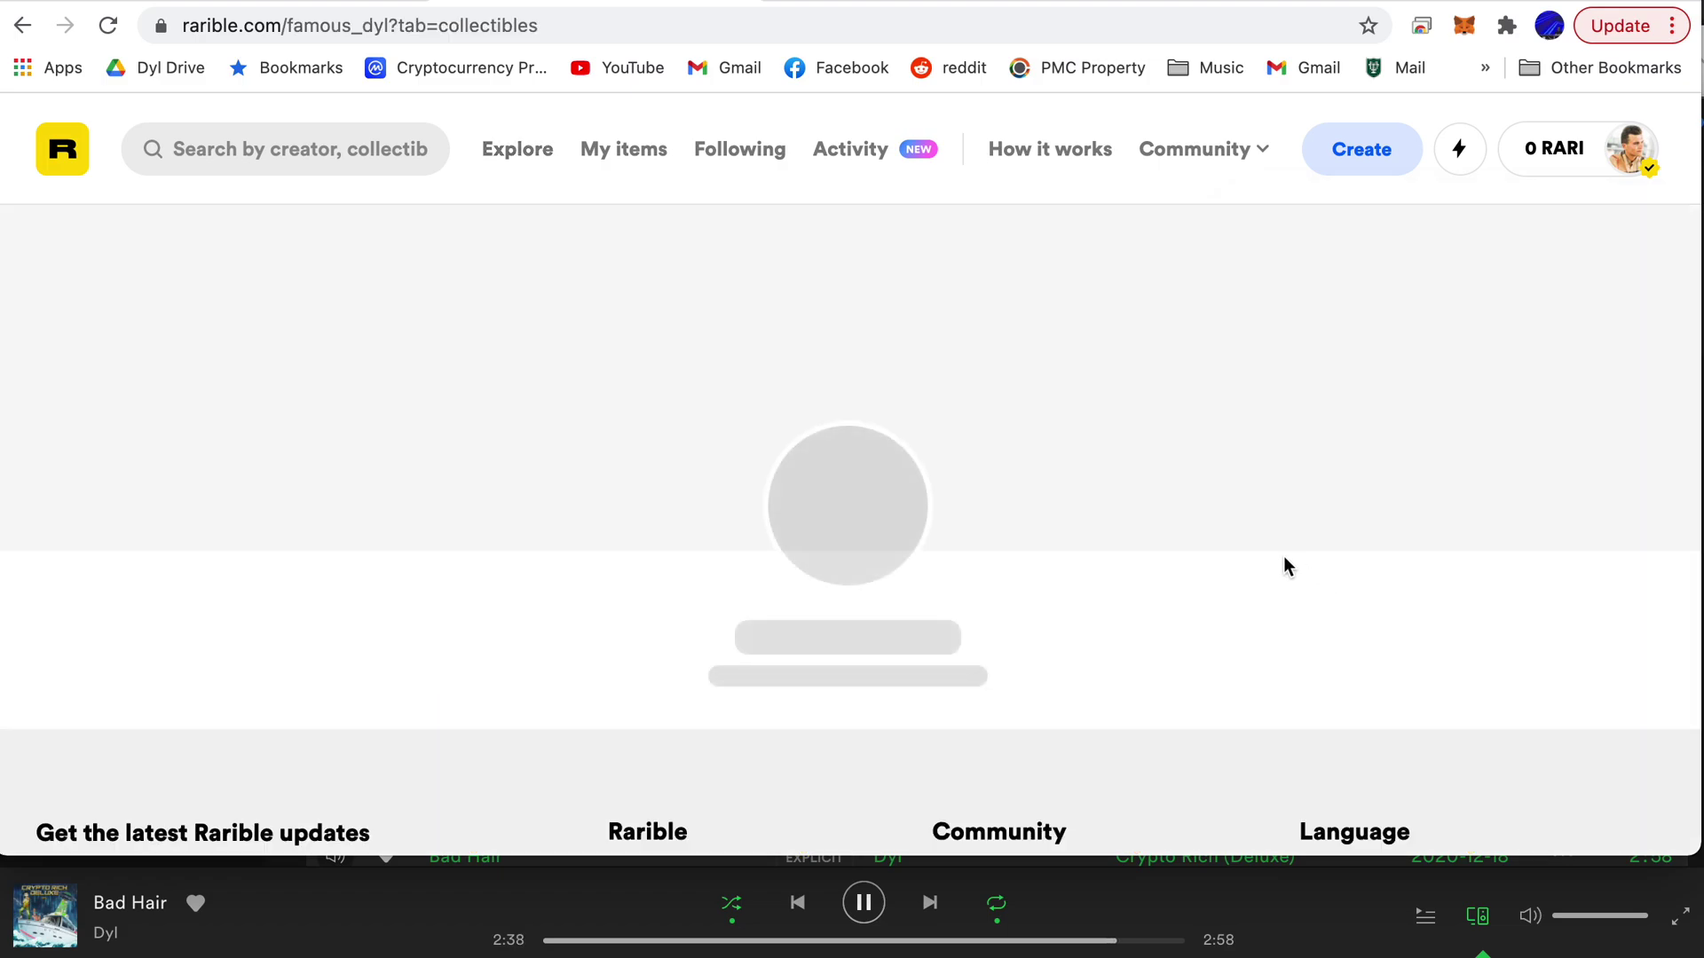
pyautogui.scroll(-7, 957, 357)
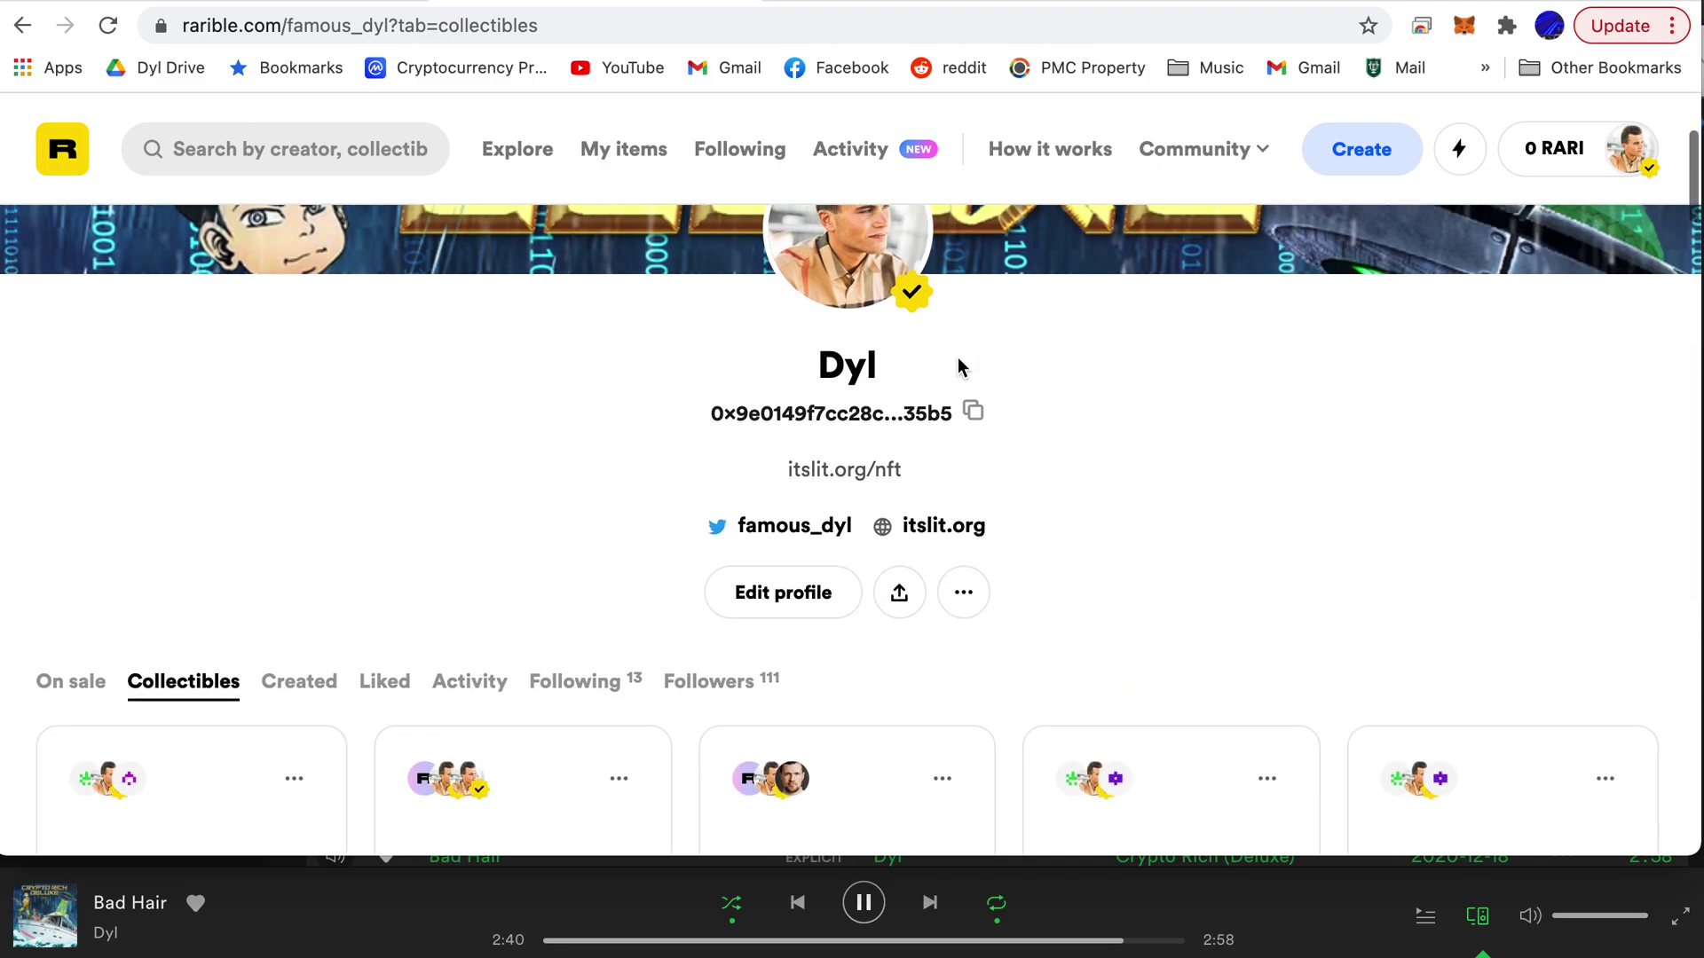
pyautogui.scroll(-3, 958, 356)
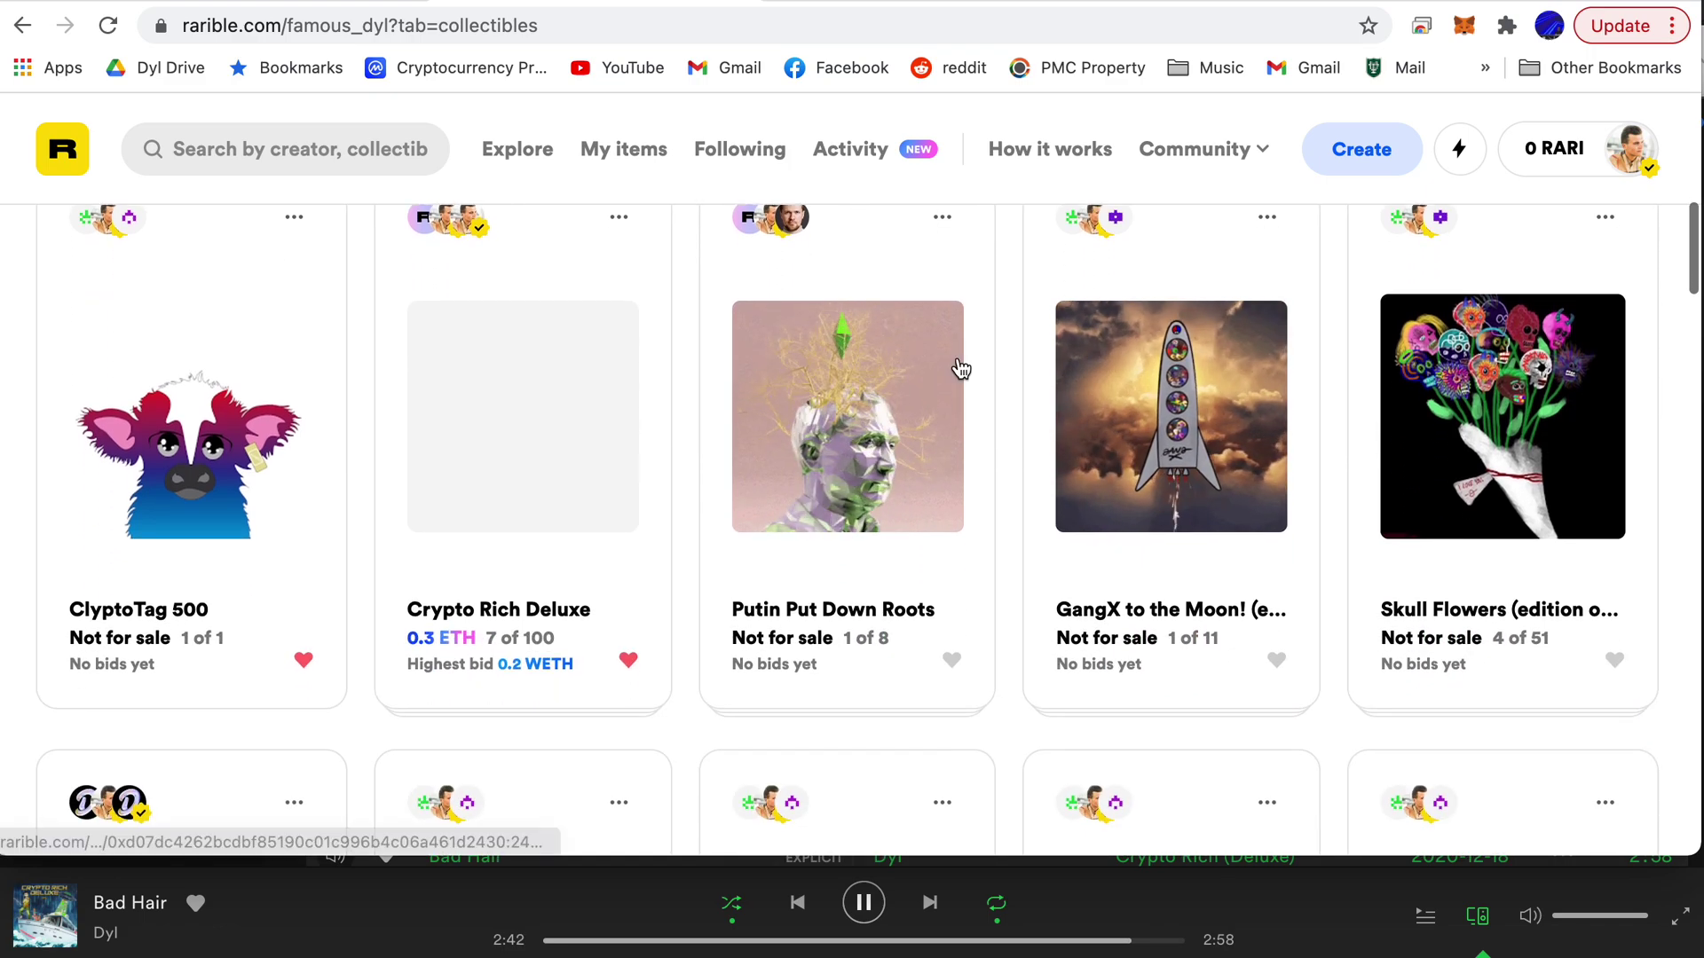
pyautogui.scroll(3, 957, 356)
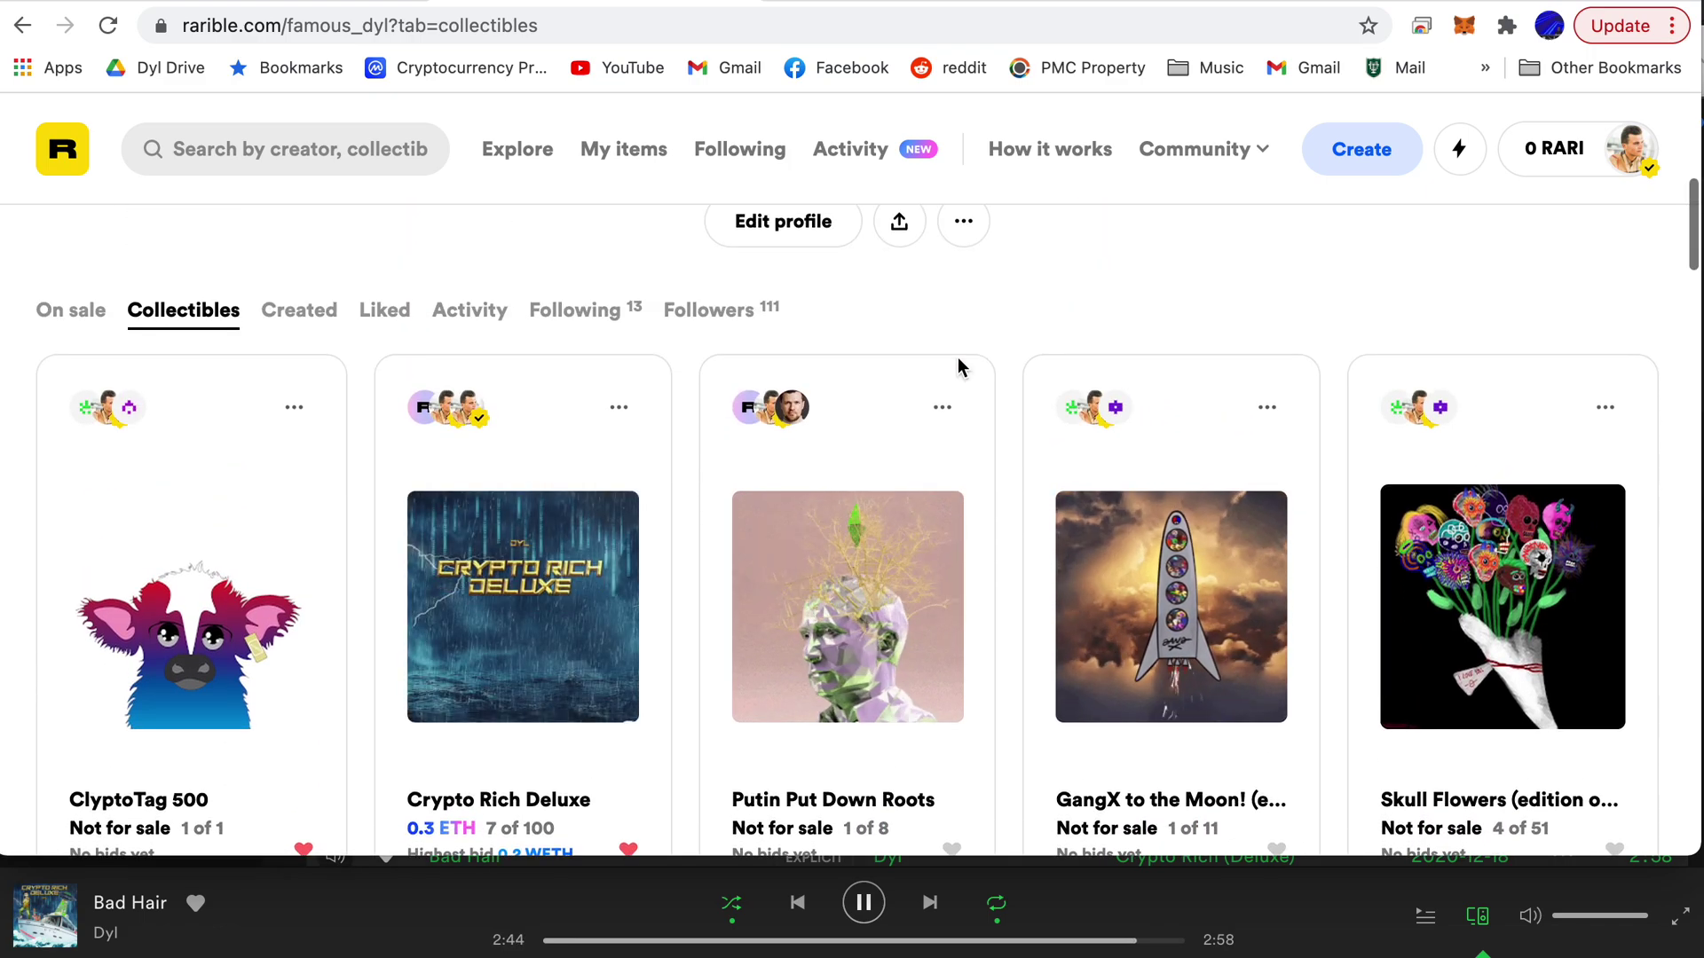
pyautogui.click(1464, 25)
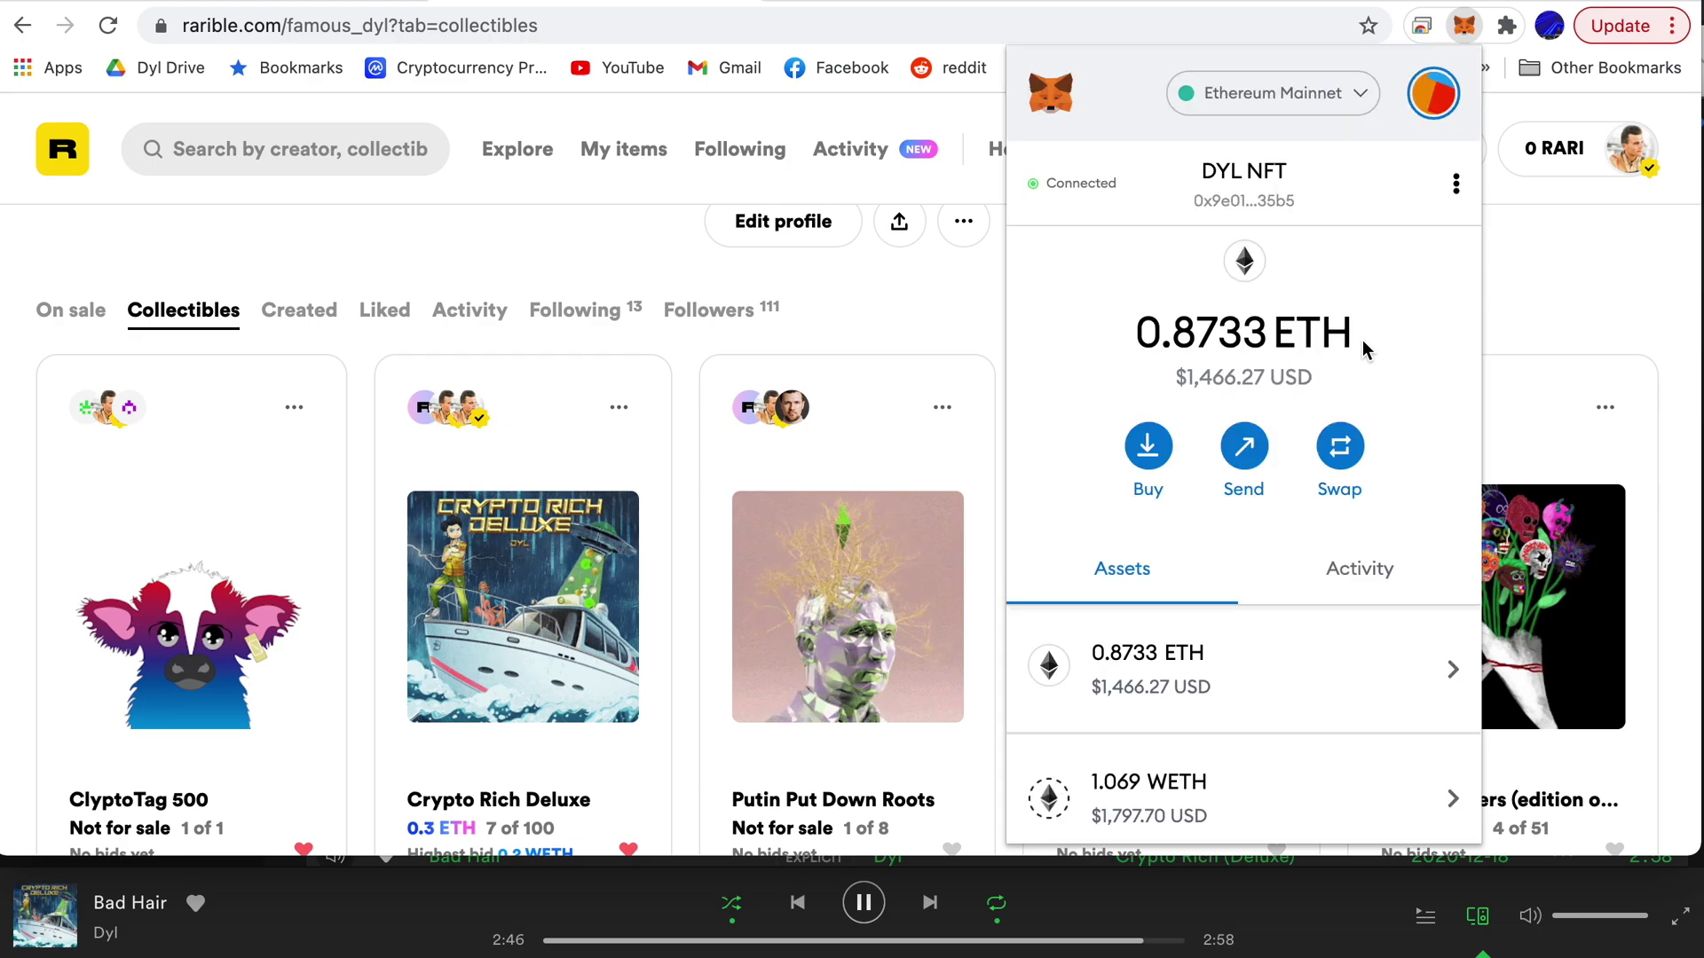
pyautogui.click(1561, 292)
pyautogui.scroll(8, 1137, 391)
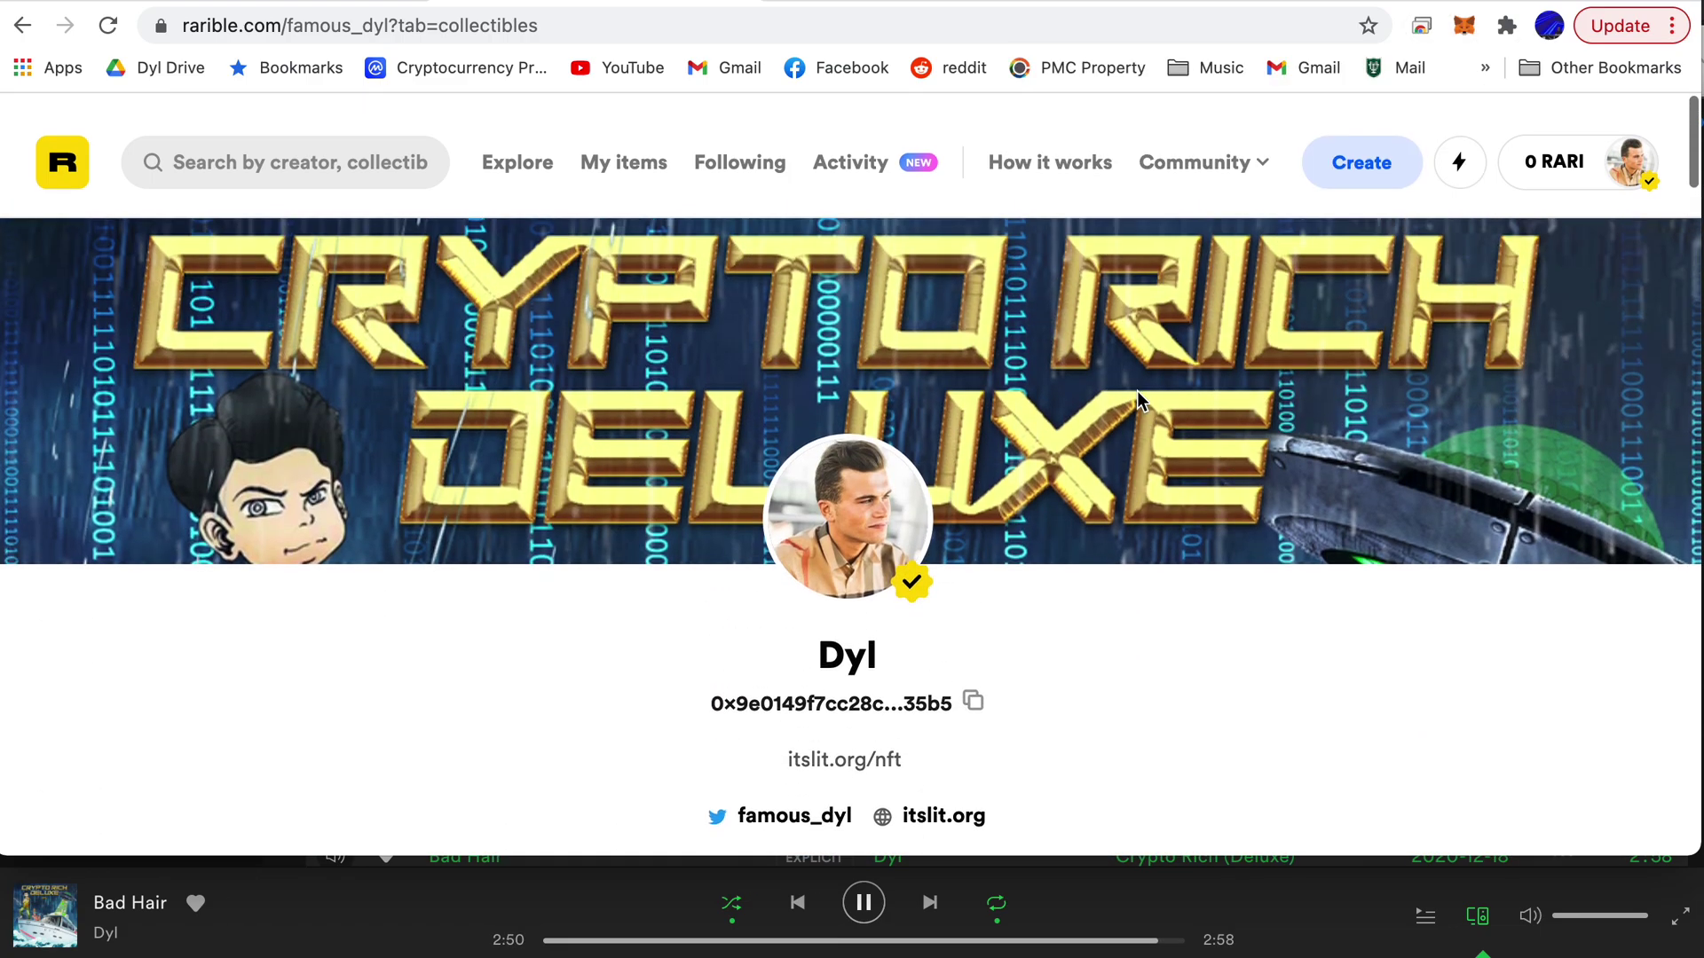
pyautogui.scroll(-1, 1136, 401)
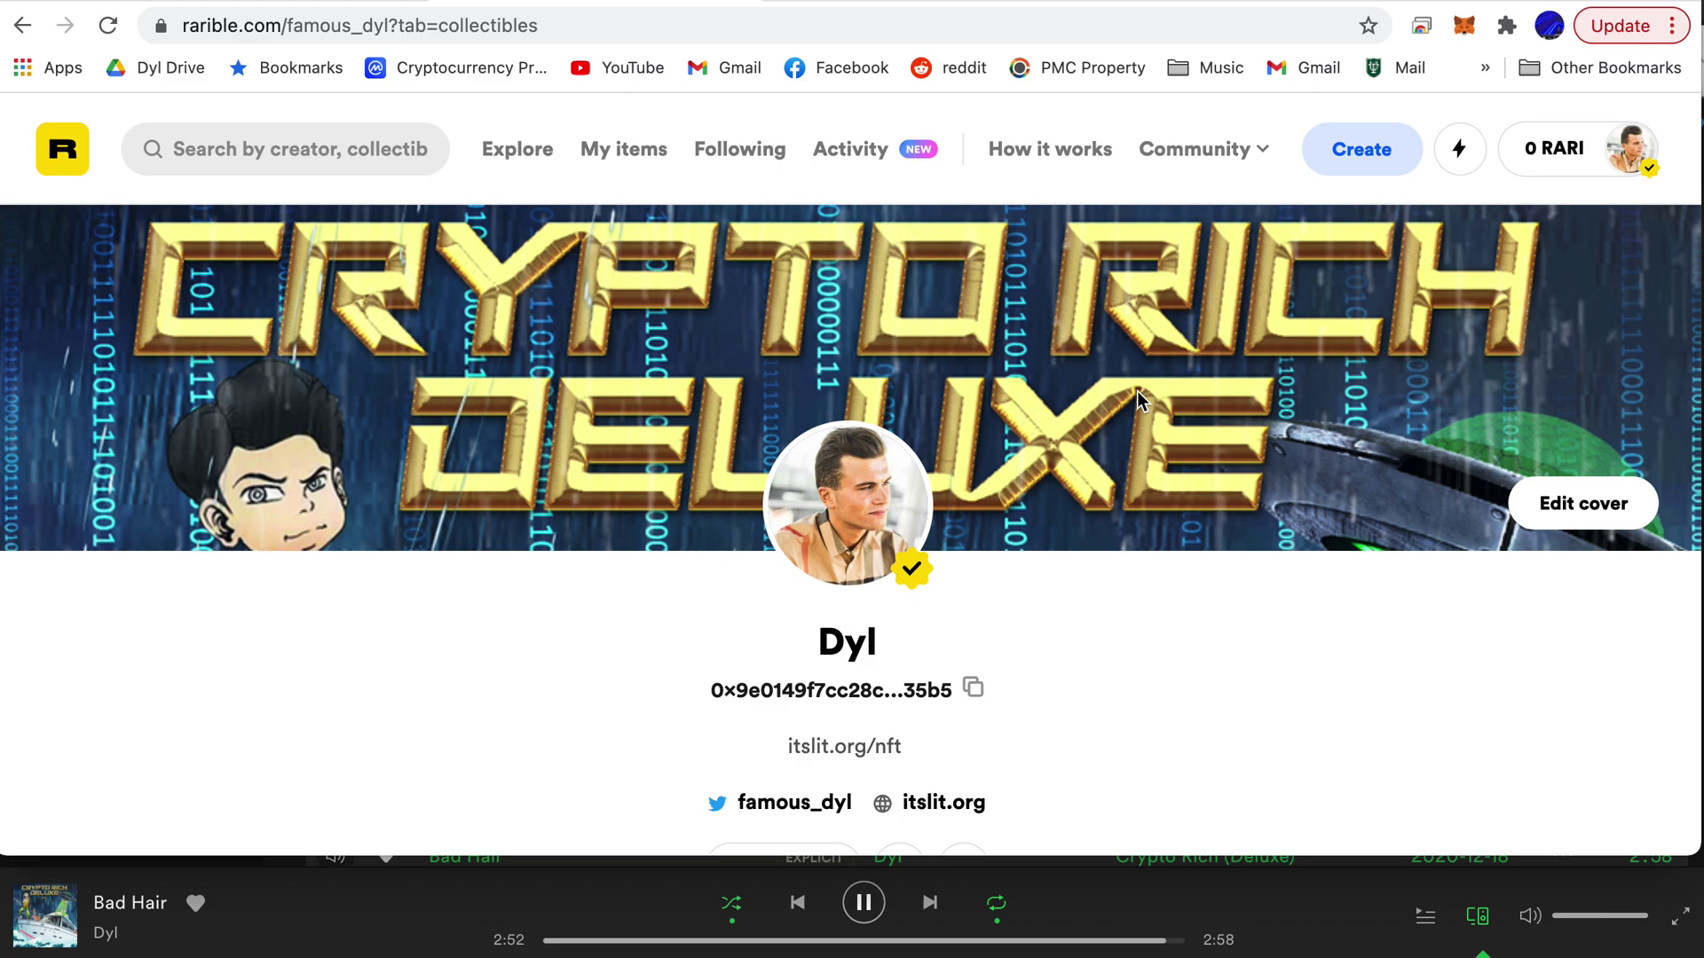